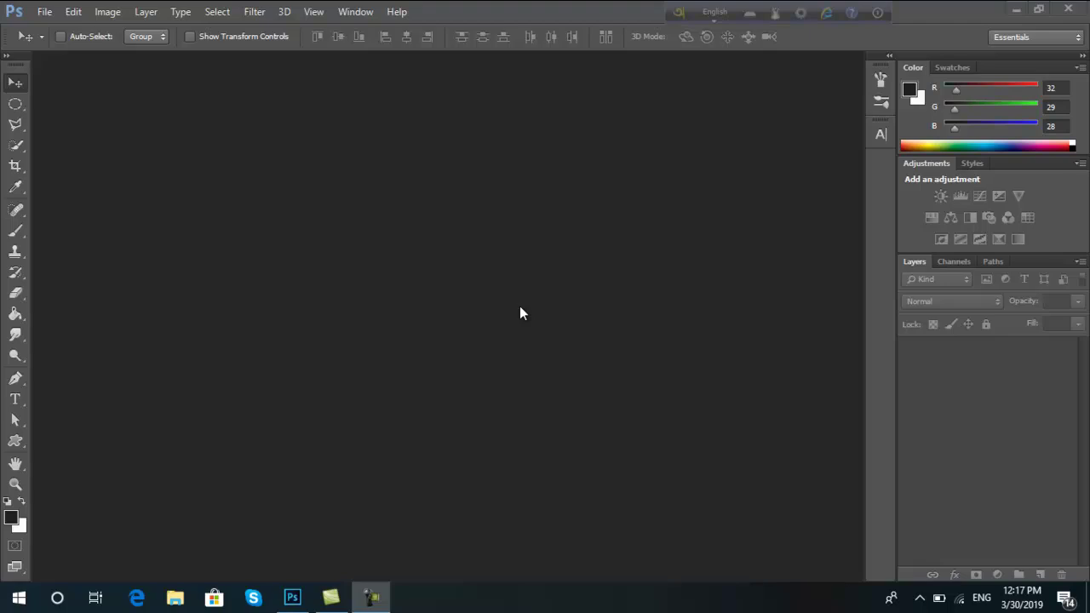
Choose File > Open to bring up the Open dialog
left_click(44, 12)
left_click(76, 47)
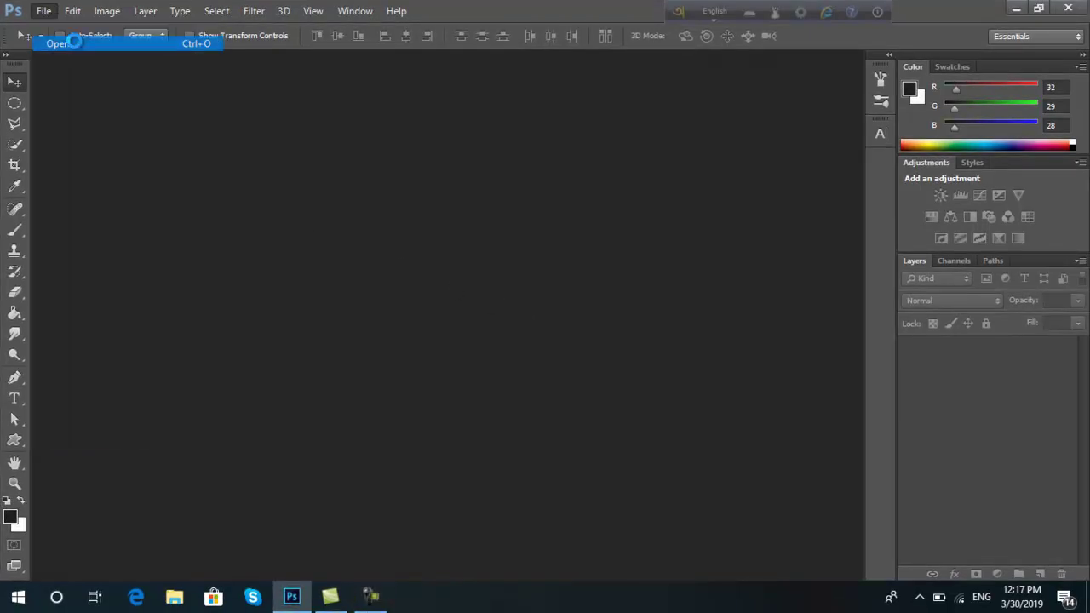
Open attractive-beautiful-beauty-53000.jpg from the potrait folder
double_click(271, 142)
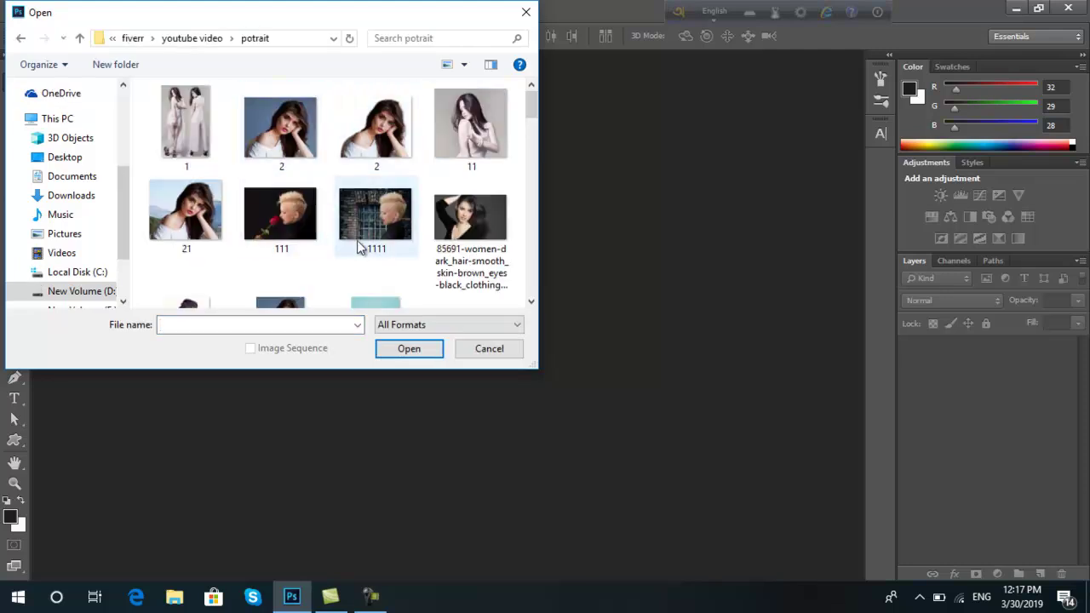
scroll(366, 249, "down", 1)
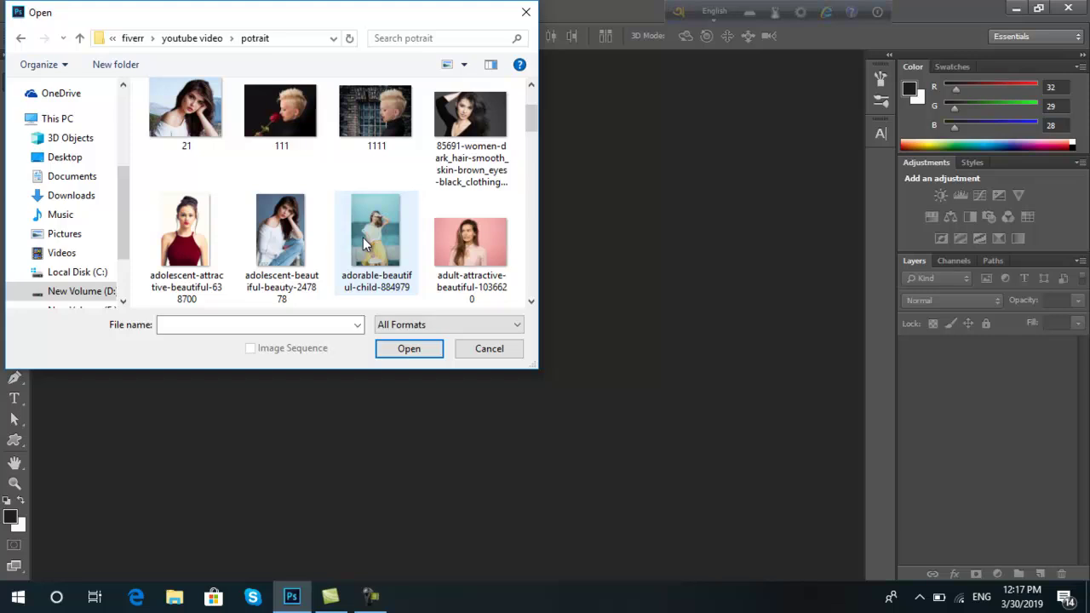
scroll(322, 239, "down", 1)
scroll(328, 241, "down", 1)
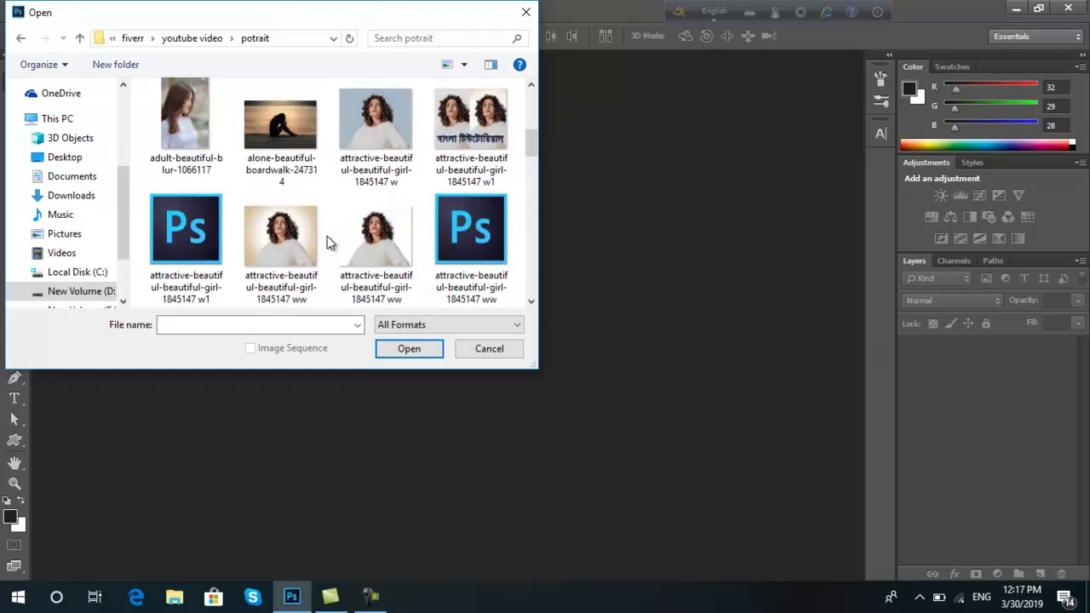
scroll(327, 236, "down", 1)
left_click(291, 236)
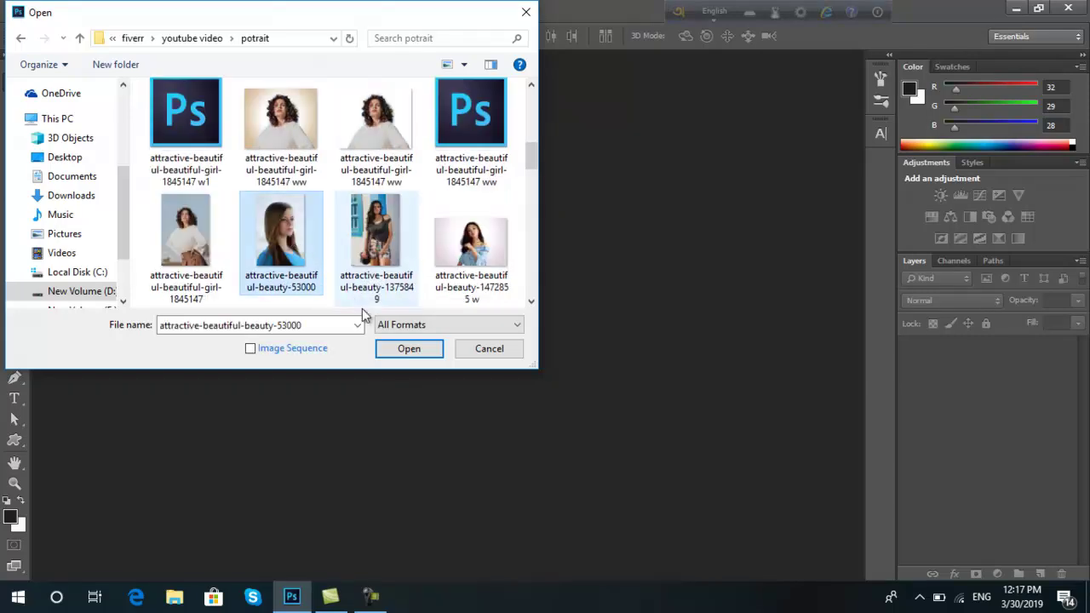
left_click(412, 347)
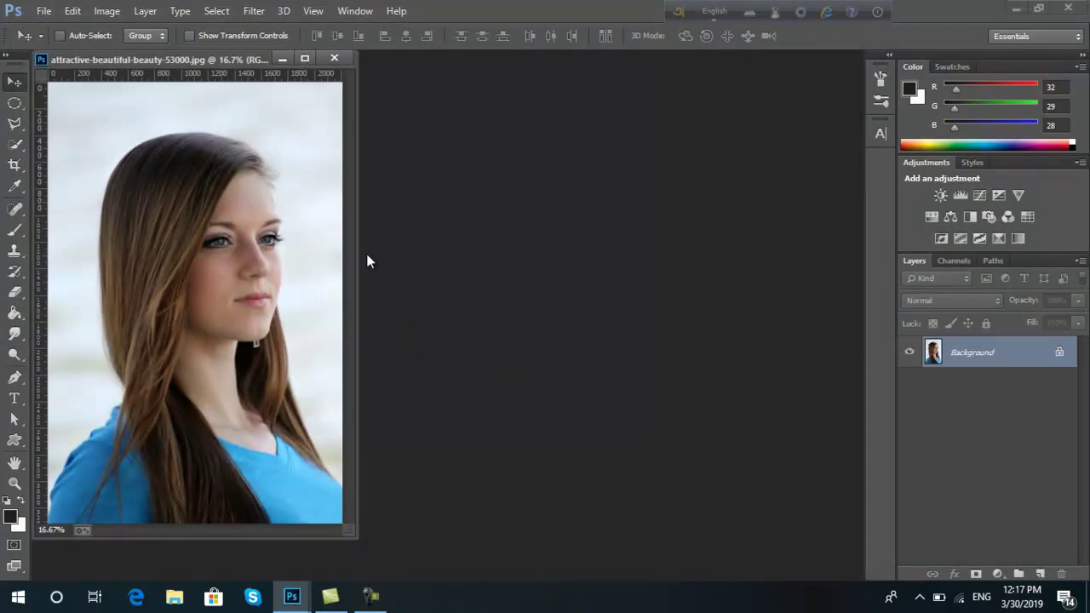
Dock the photo's window and duplicate the Background layer as Background copy
left_click_drag(205, 57, 396, 64)
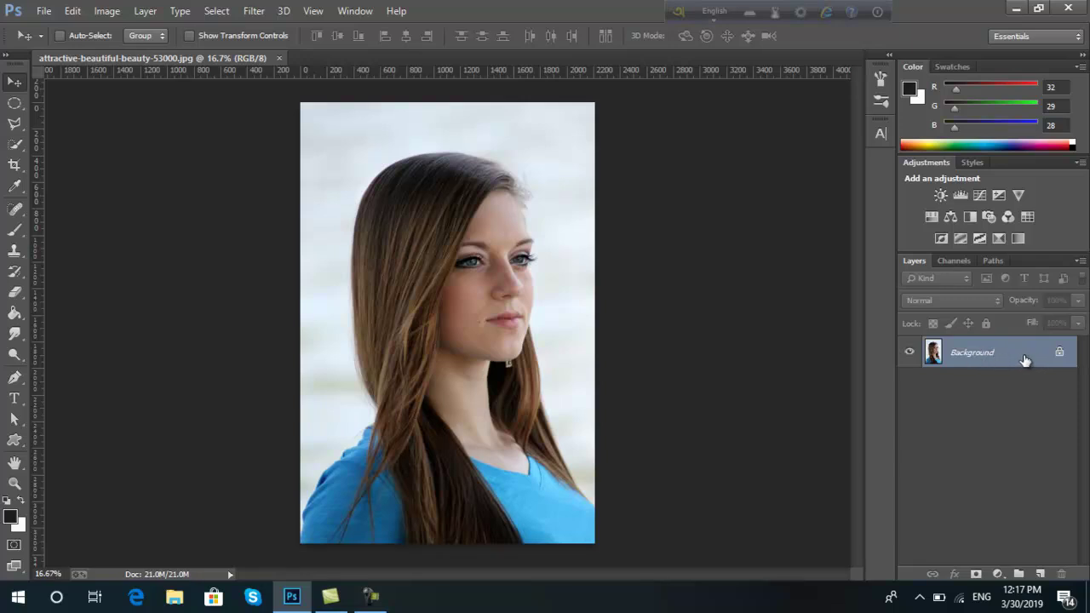
left_click_drag(1025, 361, 1041, 571)
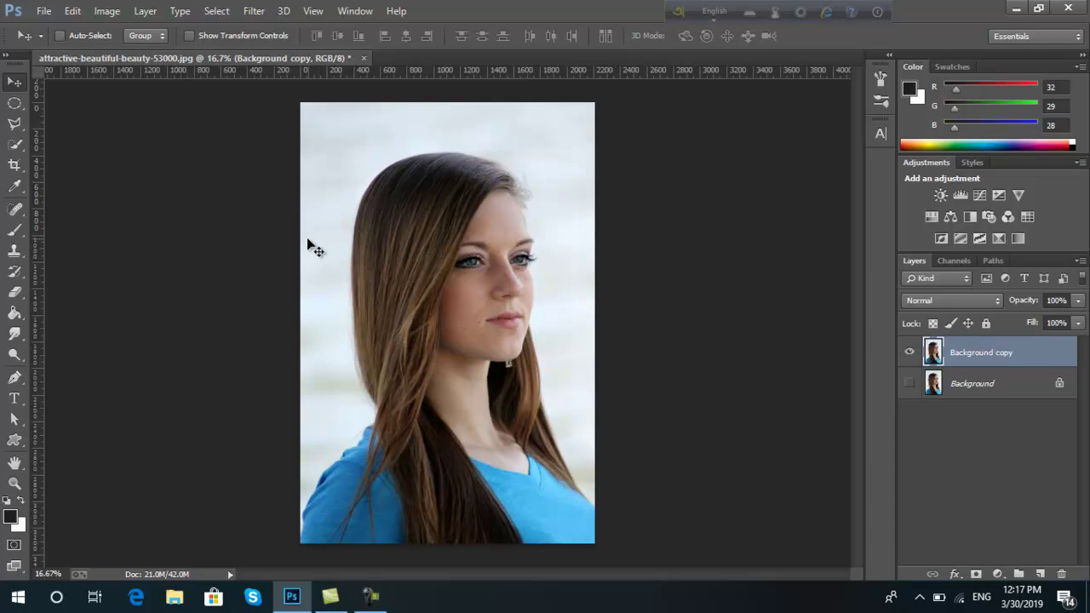
left_click(15, 146)
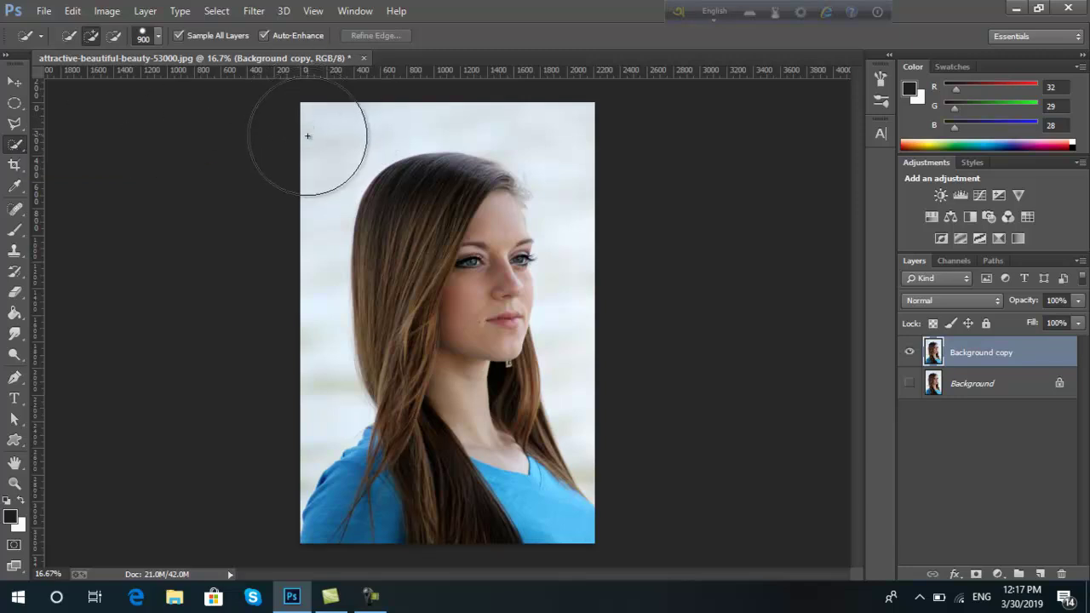
Quick-select the pale background, invert the selection to the woman, and start Refine Edge
left_click_drag(294, 145, 274, 288)
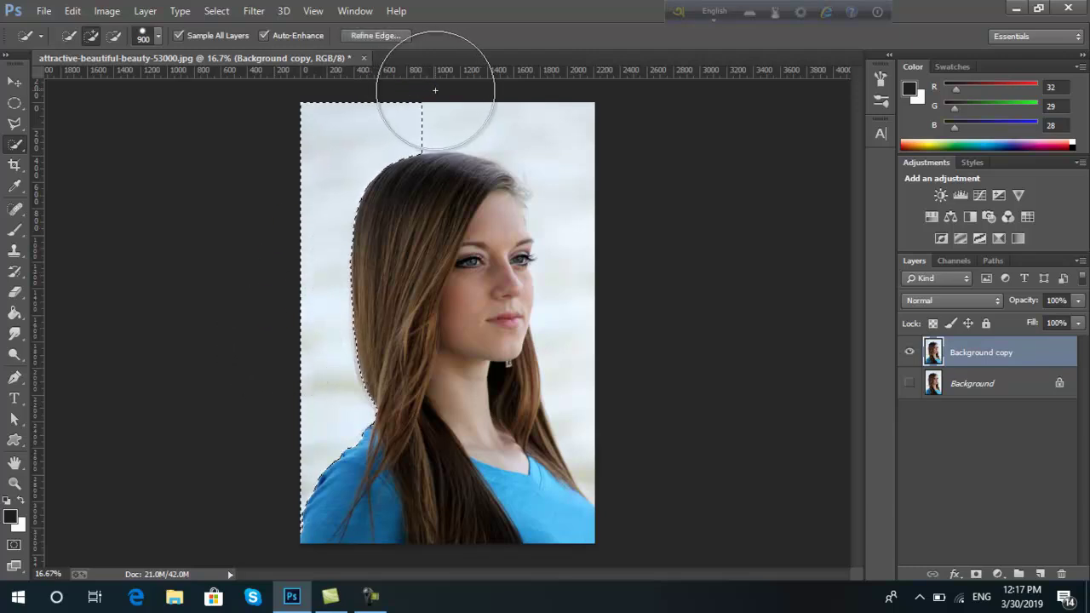
mouse_move(438, 91)
left_mouse_down()
mouse_move(619, 237)
mouse_move(619, 275)
left_mouse_up()
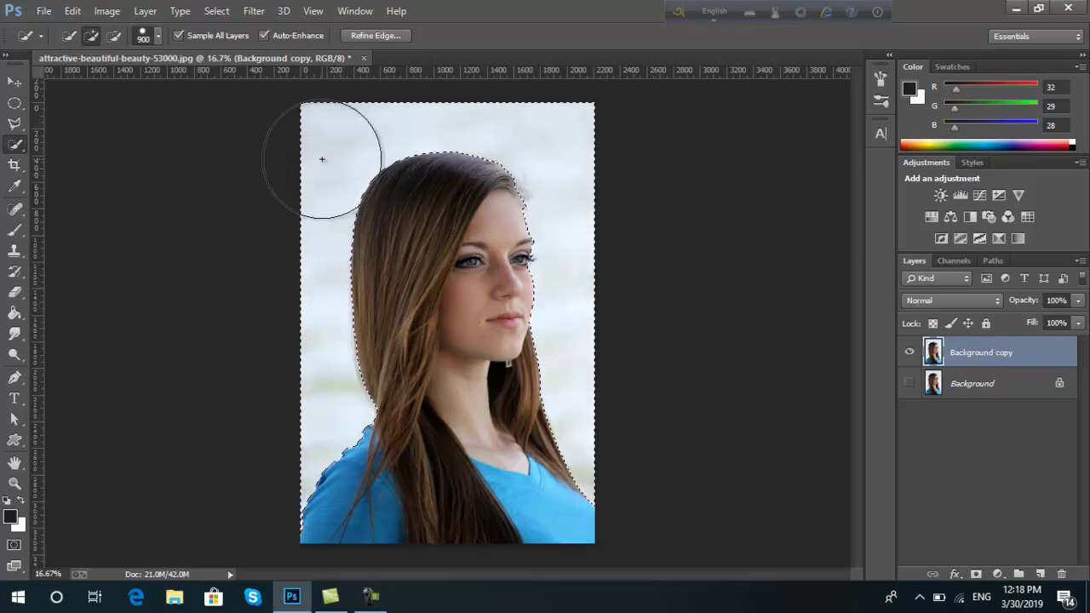
right_click(423, 237)
left_click(463, 265)
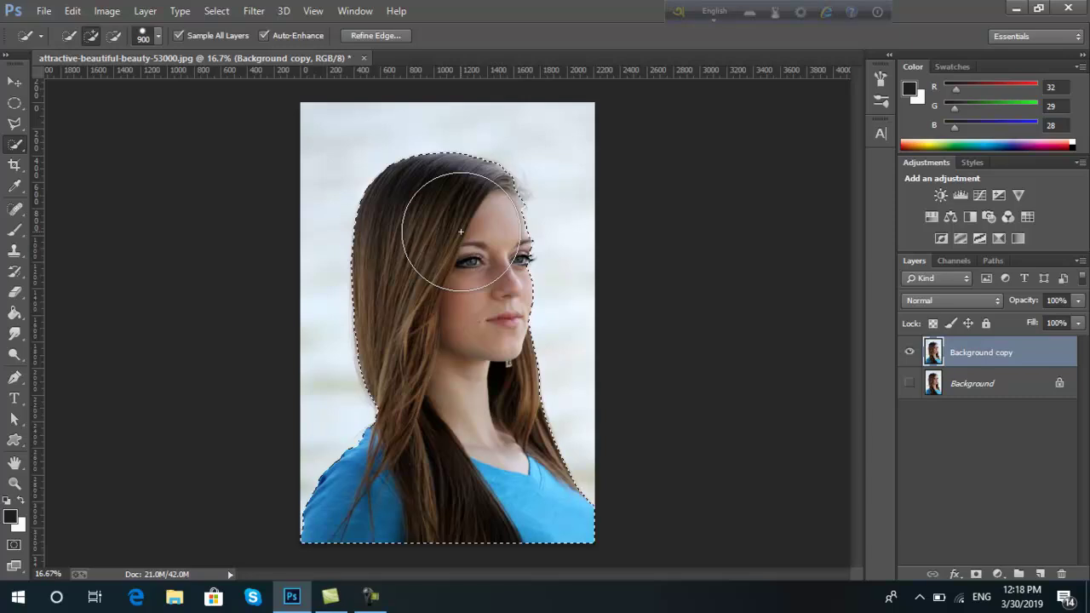
left_click(370, 35)
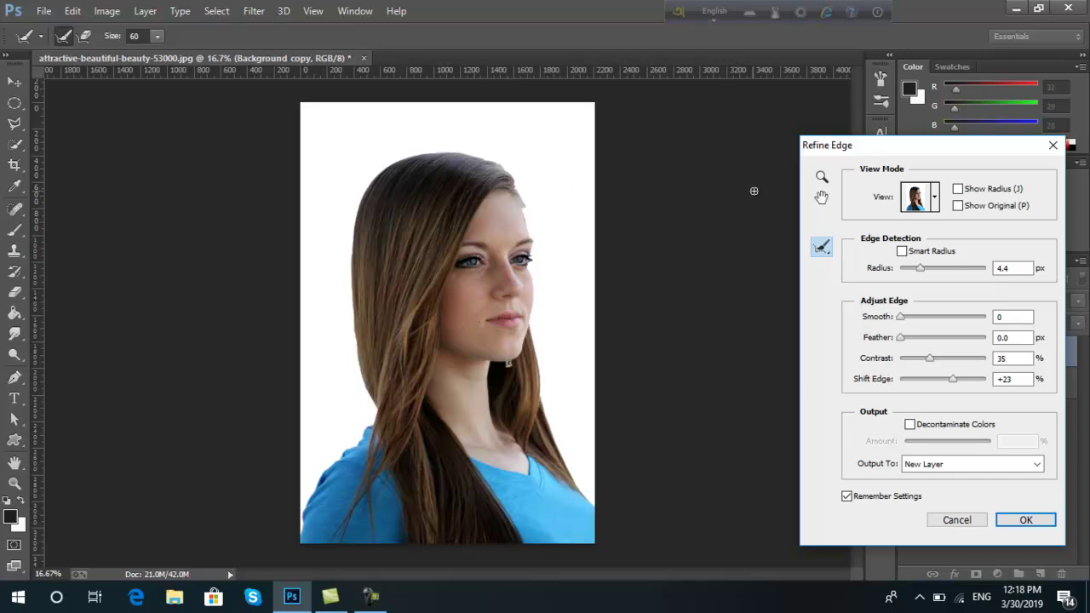
Zoom the Refine Edge preview to 44.4% on the woman's hair and face
left_click(822, 177)
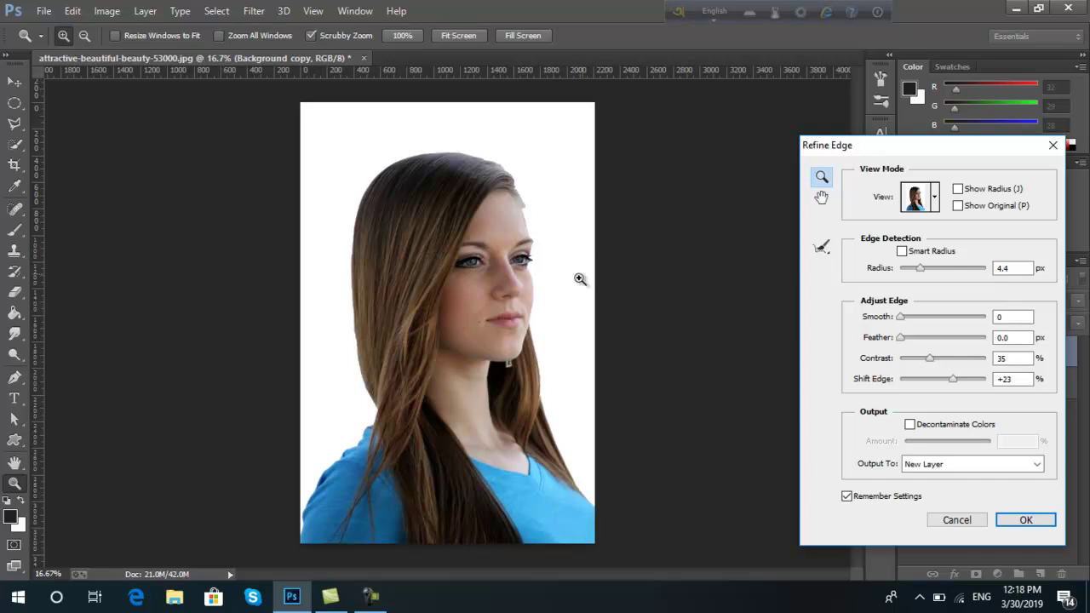
left_click(489, 220)
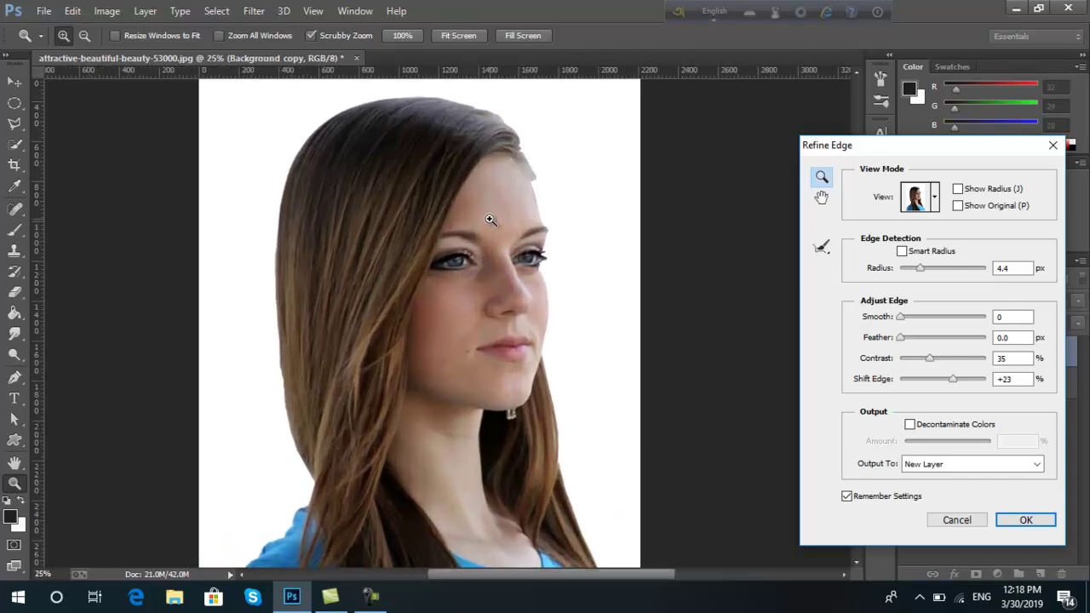
left_click(436, 192)
scroll(384, 186, "up", 2)
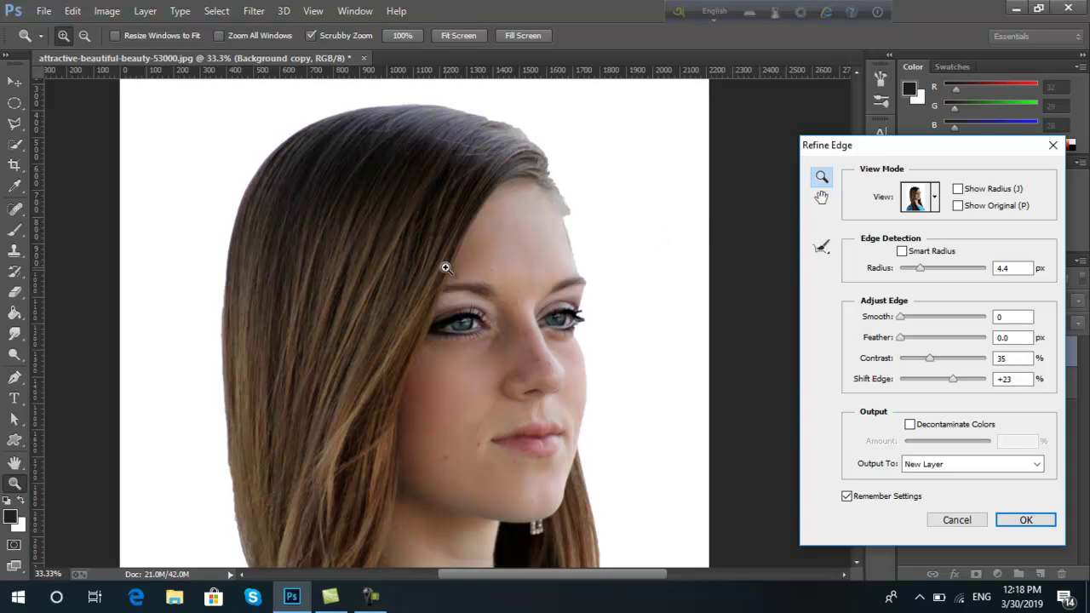
left_click(423, 243)
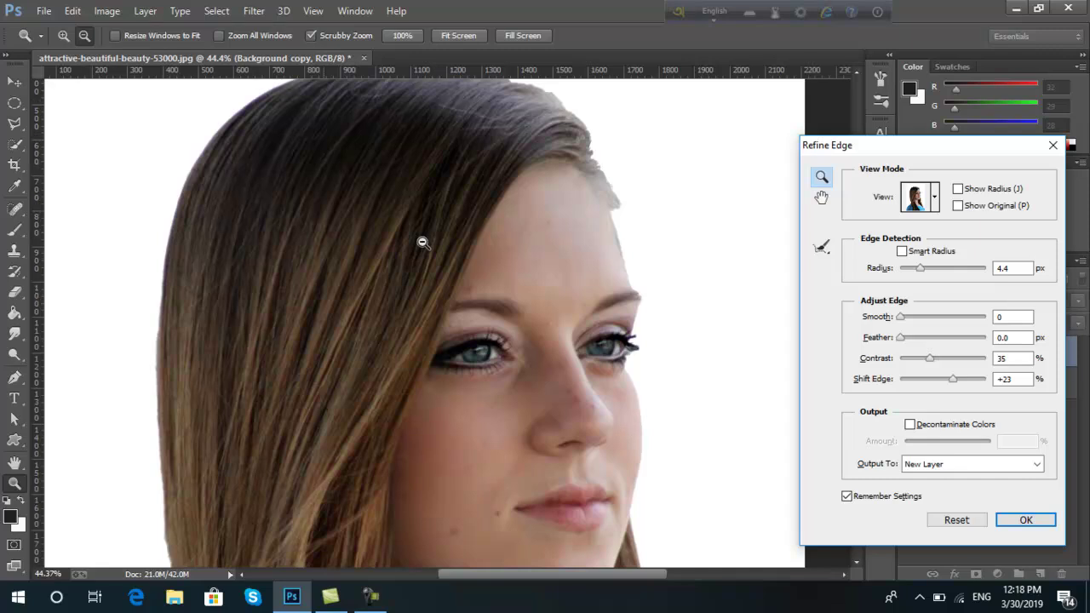
scroll(423, 241, "down", 1)
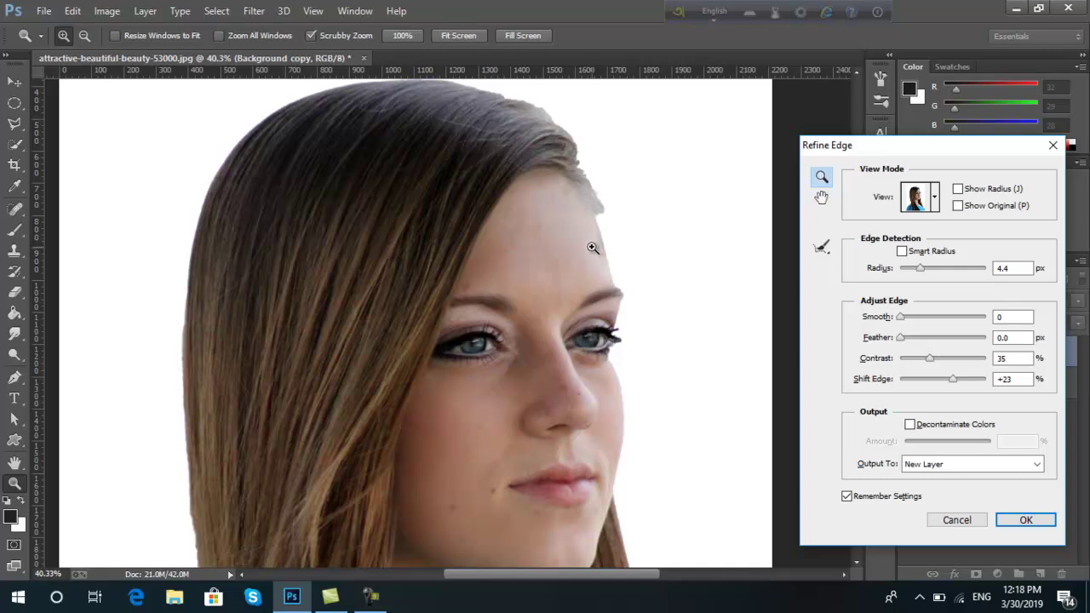
scroll(593, 248, "up", 3)
Paint the Refine Radius tool along the hair edge at the forehead and crown
left_click(822, 248)
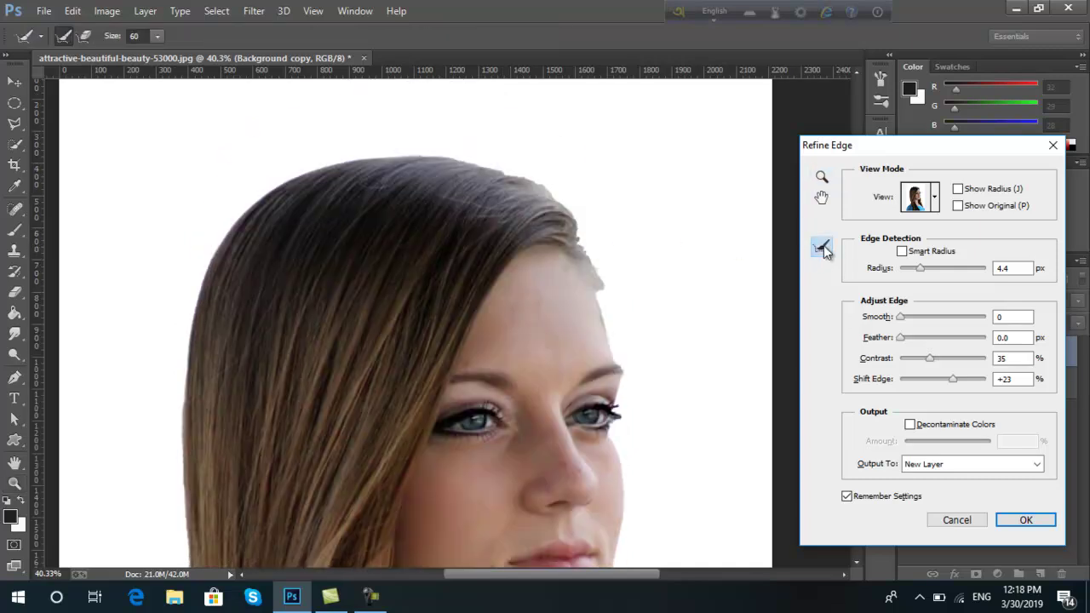
mouse_move(621, 275)
left_mouse_down()
mouse_move(588, 257)
mouse_move(567, 204)
mouse_move(604, 263)
mouse_move(574, 187)
mouse_move(606, 216)
mouse_move(616, 190)
mouse_move(625, 281)
mouse_move(609, 276)
mouse_move(608, 302)
mouse_move(603, 239)
mouse_move(518, 177)
mouse_move(381, 157)
mouse_move(468, 165)
mouse_move(358, 161)
mouse_move(275, 186)
left_mouse_up()
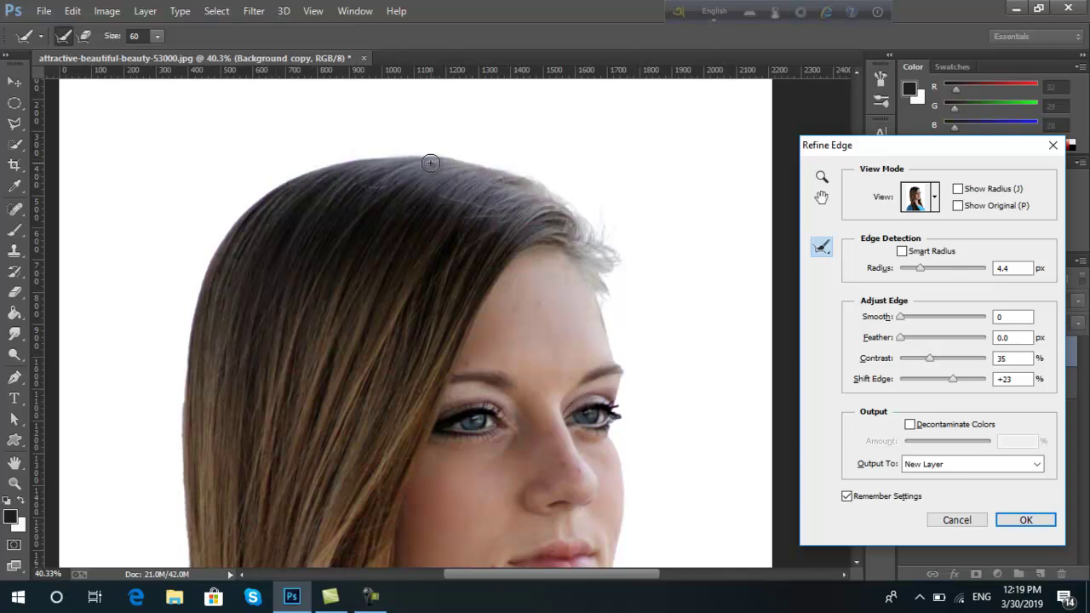
mouse_move(414, 155)
left_mouse_down()
mouse_move(302, 171)
mouse_move(224, 231)
mouse_move(178, 343)
mouse_move(175, 383)
left_mouse_up()
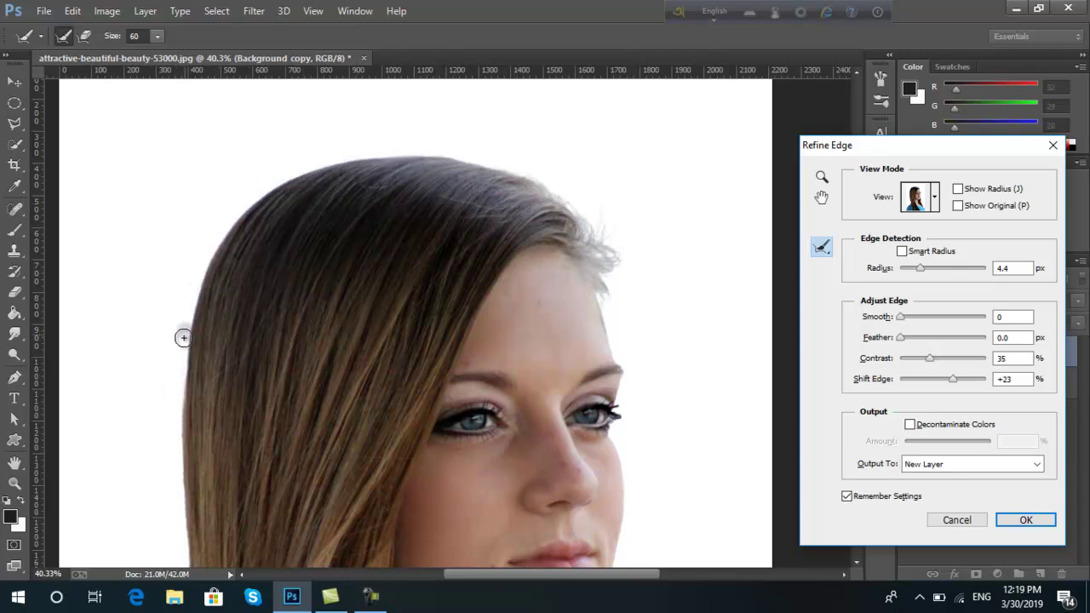
mouse_move(185, 334)
left_mouse_down()
mouse_move(176, 445)
mouse_move(189, 460)
left_mouse_up()
Continue refining the left hair edge beside the face down toward the shoulder
scroll(226, 375, "down", 2)
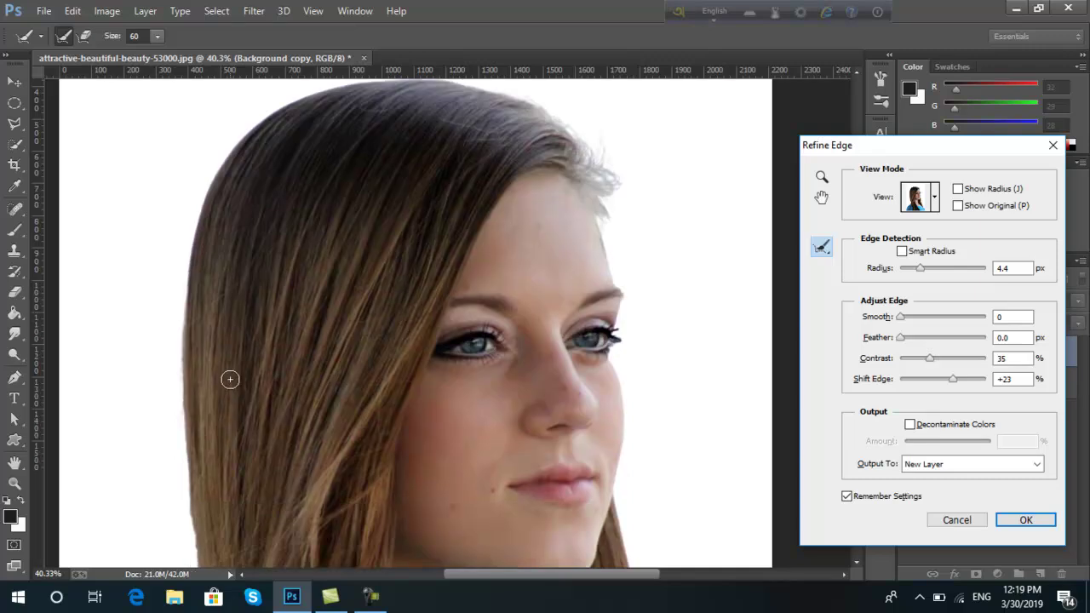
scroll(226, 375, "down", 1)
scroll(226, 375, "down", 3)
mouse_move(182, 210)
left_mouse_down()
mouse_move(182, 423)
mouse_move(150, 239)
mouse_move(171, 219)
mouse_move(171, 445)
mouse_move(153, 417)
mouse_move(190, 389)
left_mouse_up()
scroll(190, 389, "down", 2)
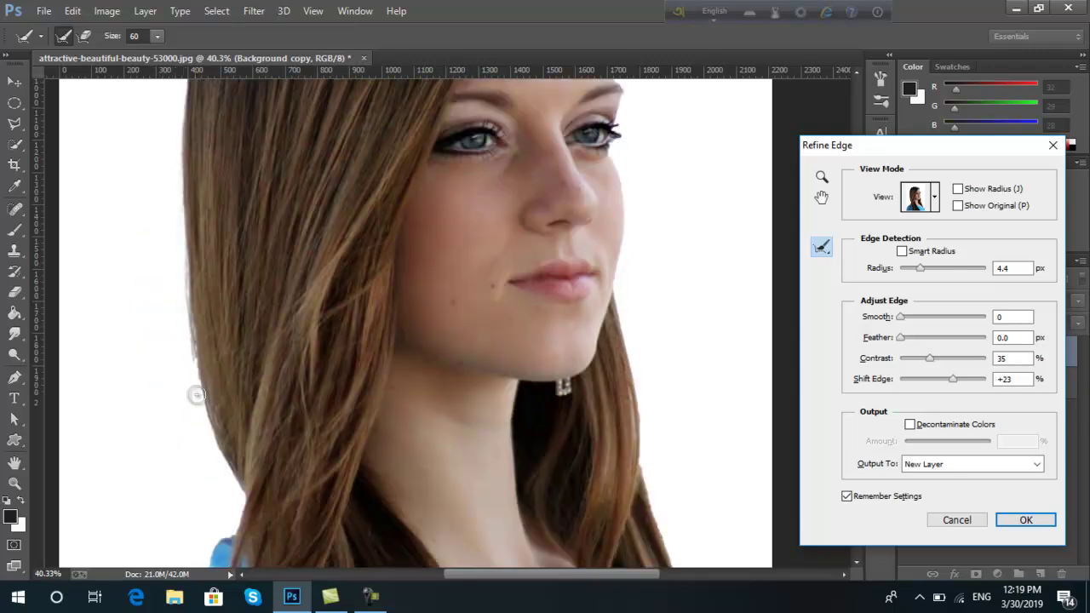
scroll(190, 389, "down", 2)
mouse_move(185, 275)
left_mouse_down()
mouse_move(210, 385)
mouse_move(196, 418)
mouse_move(199, 336)
mouse_move(185, 270)
mouse_move(234, 445)
left_mouse_up()
mouse_move(226, 403)
left_mouse_down()
mouse_move(232, 465)
mouse_move(230, 440)
mouse_move(195, 451)
mouse_move(222, 467)
left_mouse_up()
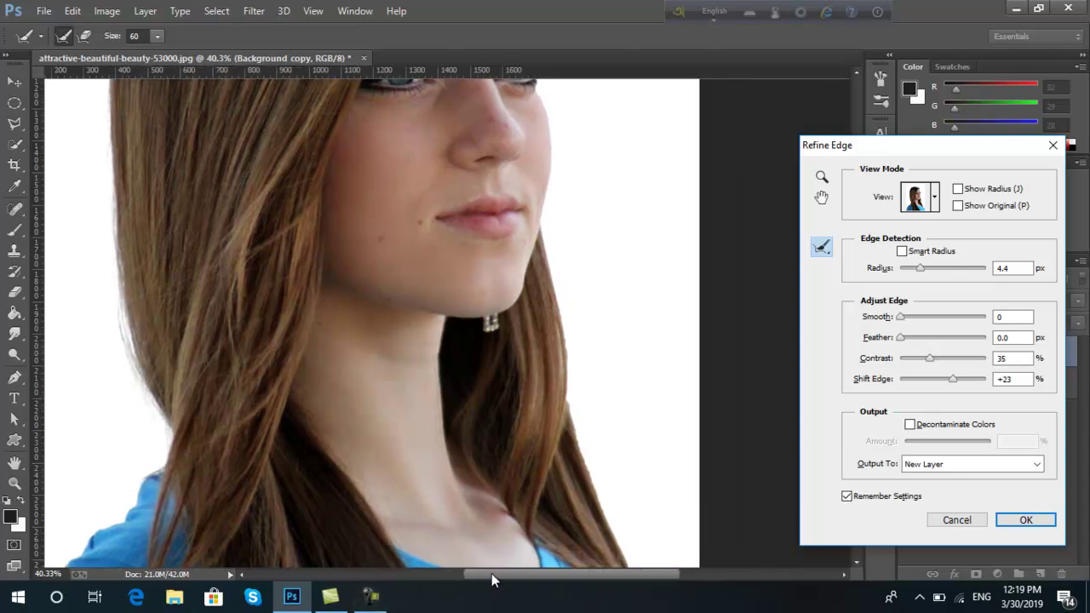
Refine the hair edge up the right side of the head
left_click_drag(472, 575, 521, 575)
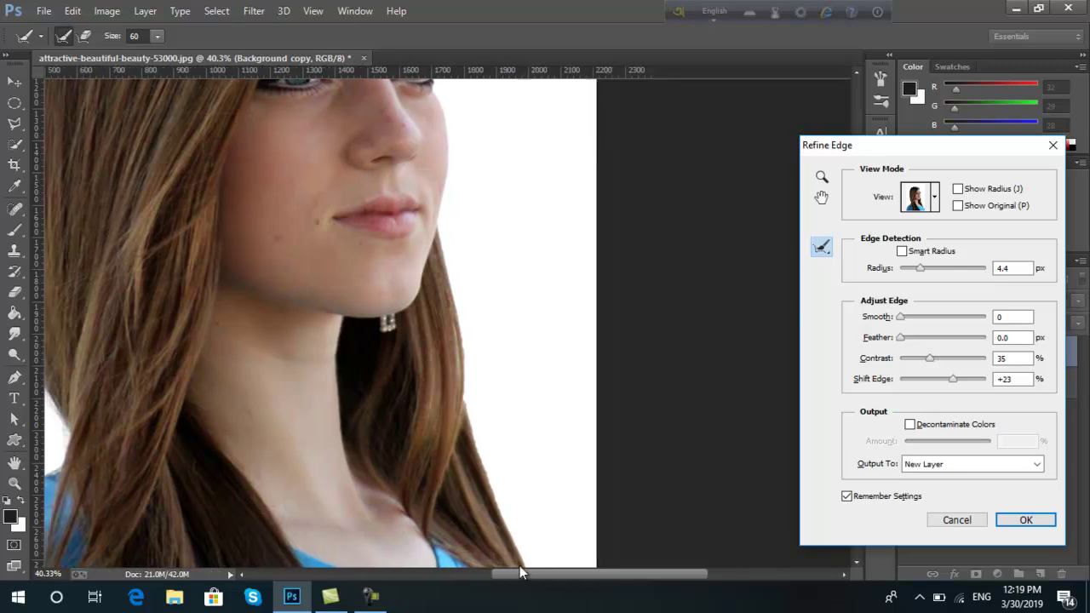
scroll(588, 468, "down", 2)
scroll(605, 462, "down", 1)
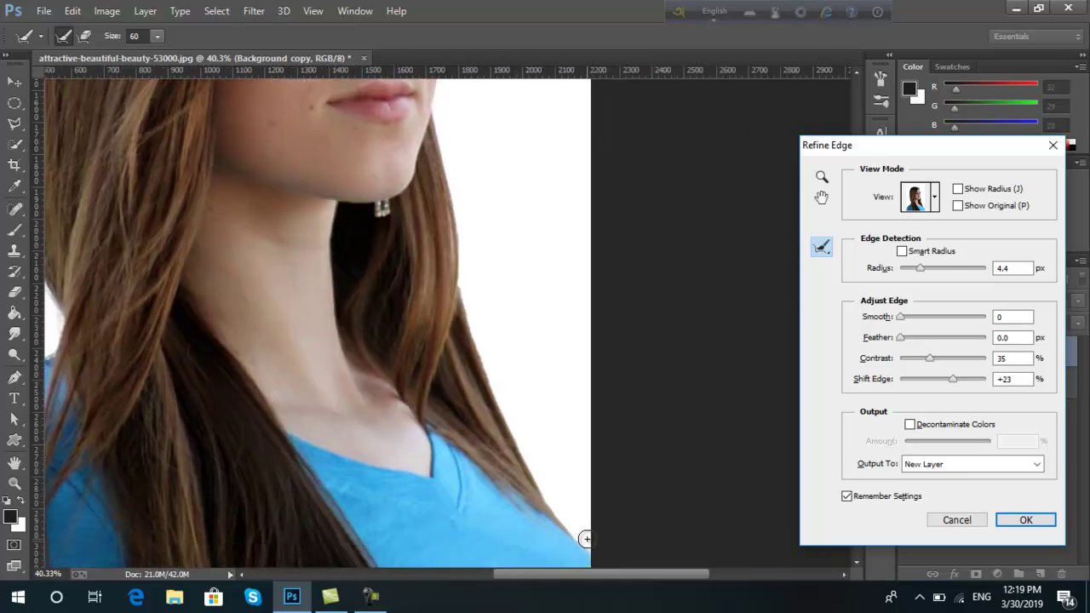
left_click_drag(588, 535, 523, 441)
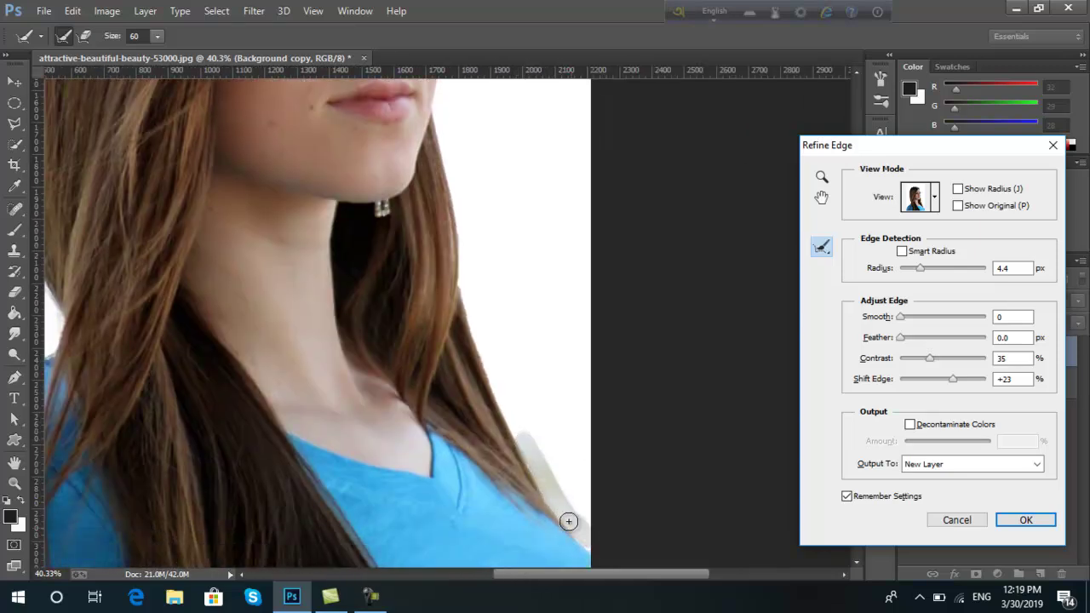
mouse_move(562, 514)
left_mouse_down()
mouse_move(511, 414)
mouse_move(520, 449)
mouse_move(487, 358)
mouse_move(428, 117)
left_mouse_up()
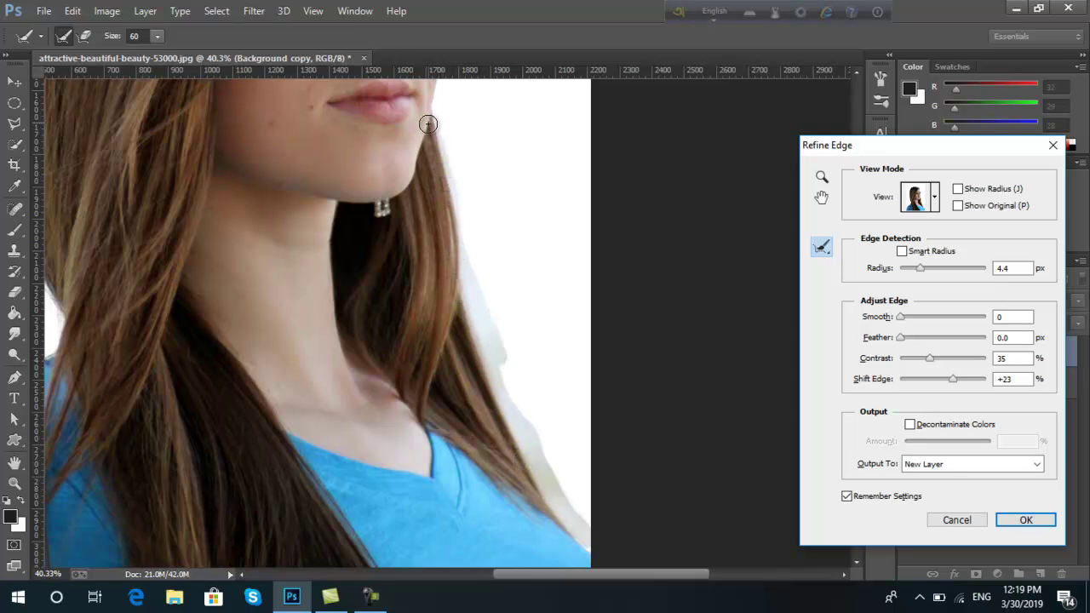
Refine the edge at the top of the head and around the eyelashes
scroll(490, 384, "up", 3)
scroll(490, 384, "up", 4)
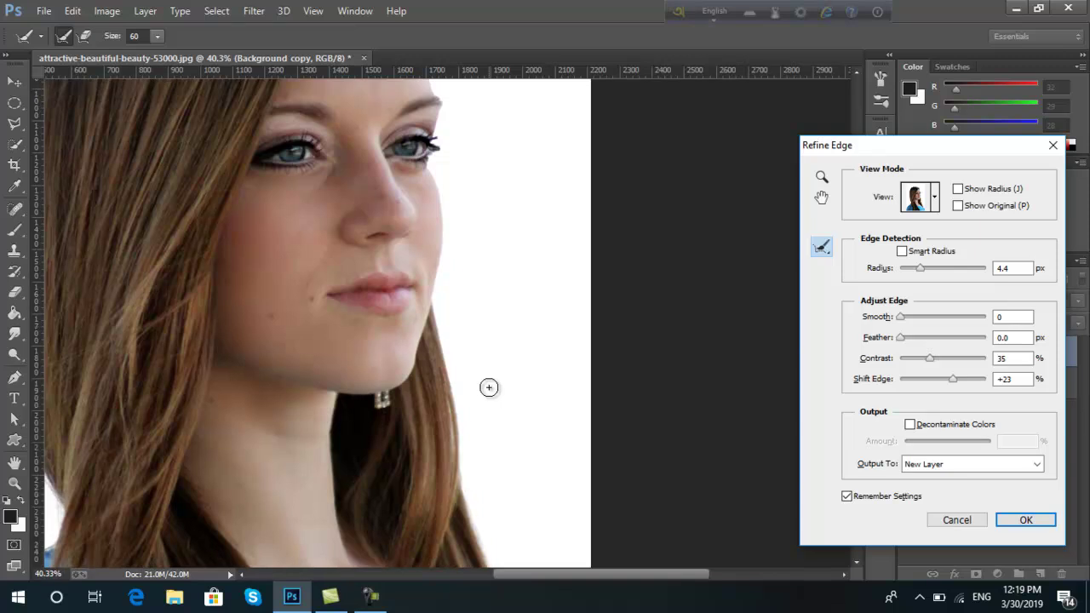
scroll(490, 384, "up", 1)
scroll(490, 384, "up", 2)
mouse_move(409, 122)
left_mouse_down()
mouse_move(446, 165)
mouse_move(436, 110)
mouse_move(426, 125)
mouse_move(438, 165)
mouse_move(424, 161)
mouse_move(445, 253)
left_mouse_up()
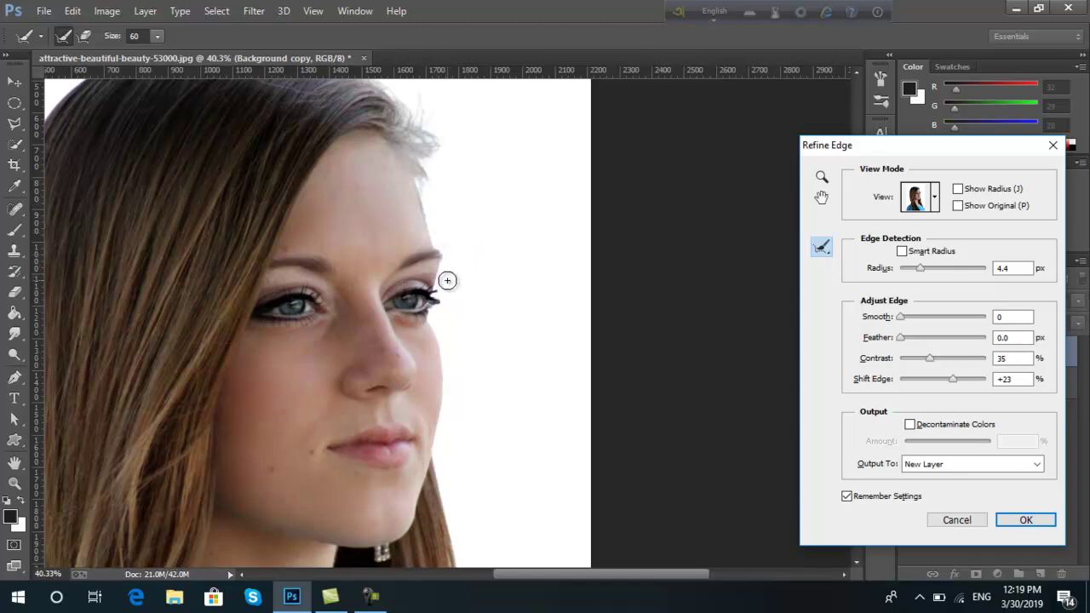
mouse_move(437, 284)
left_mouse_down()
mouse_move(432, 295)
mouse_move(445, 298)
mouse_move(450, 287)
left_mouse_up()
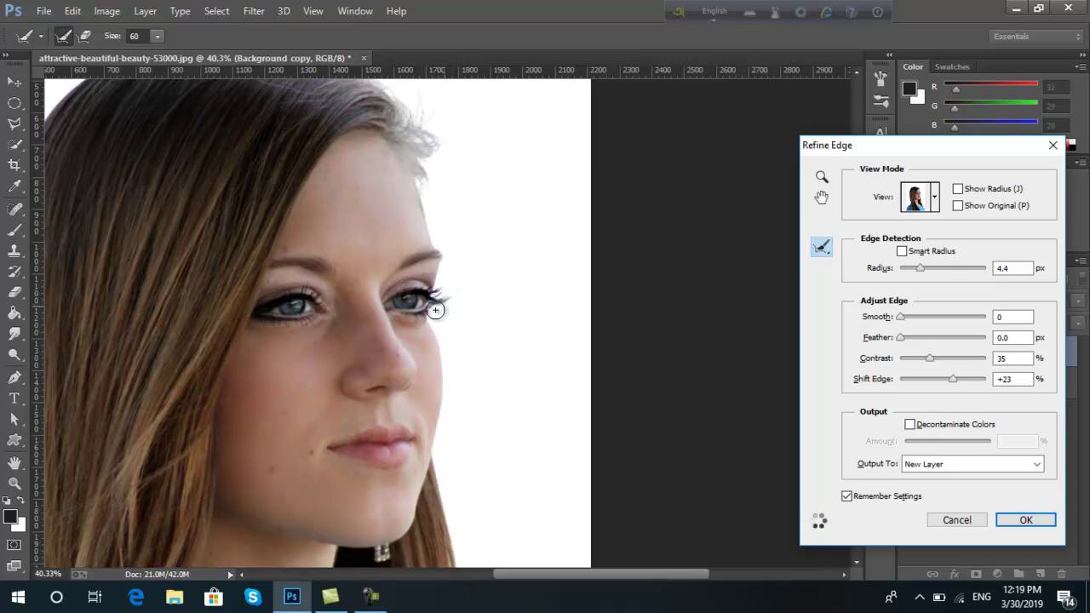
left_click_drag(434, 311, 434, 317)
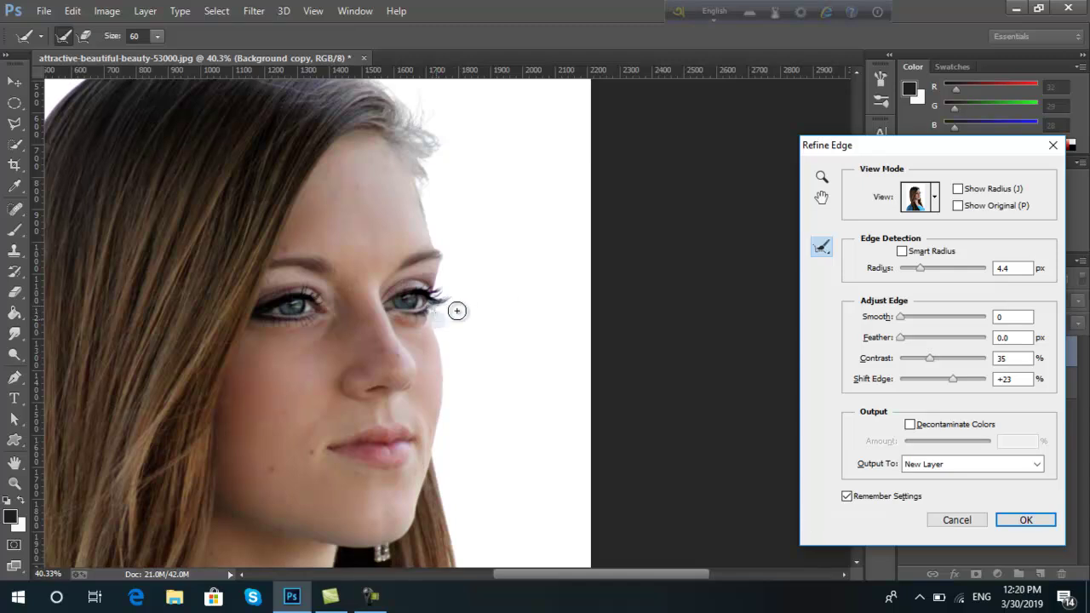
Pan around the preview and touch up the edge near the shoulder
scroll(471, 261, "up", 2)
scroll(472, 261, "up", 1)
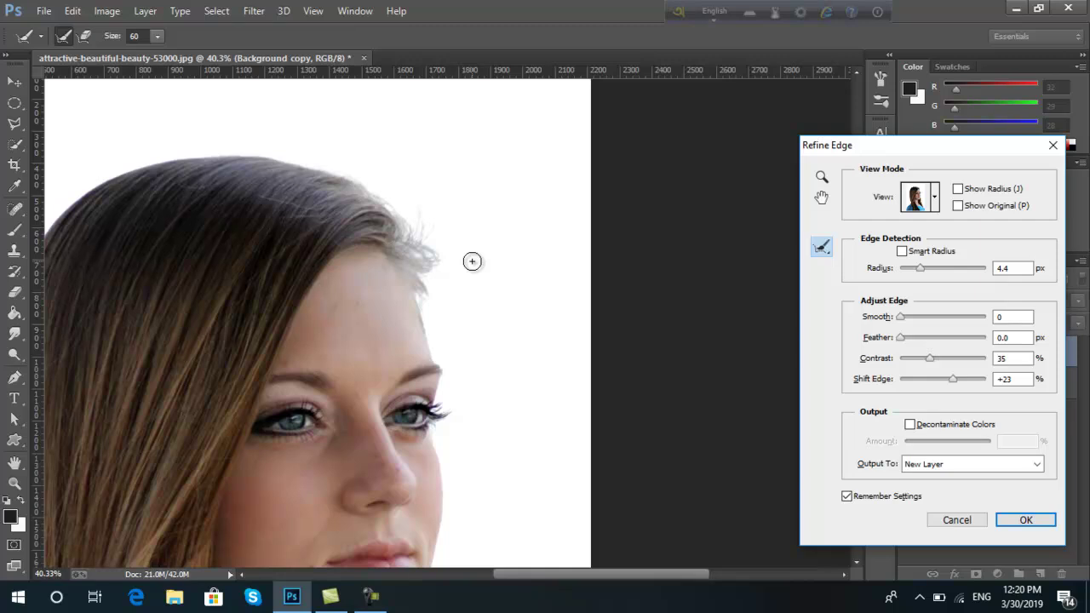
scroll(423, 234, "down", 1)
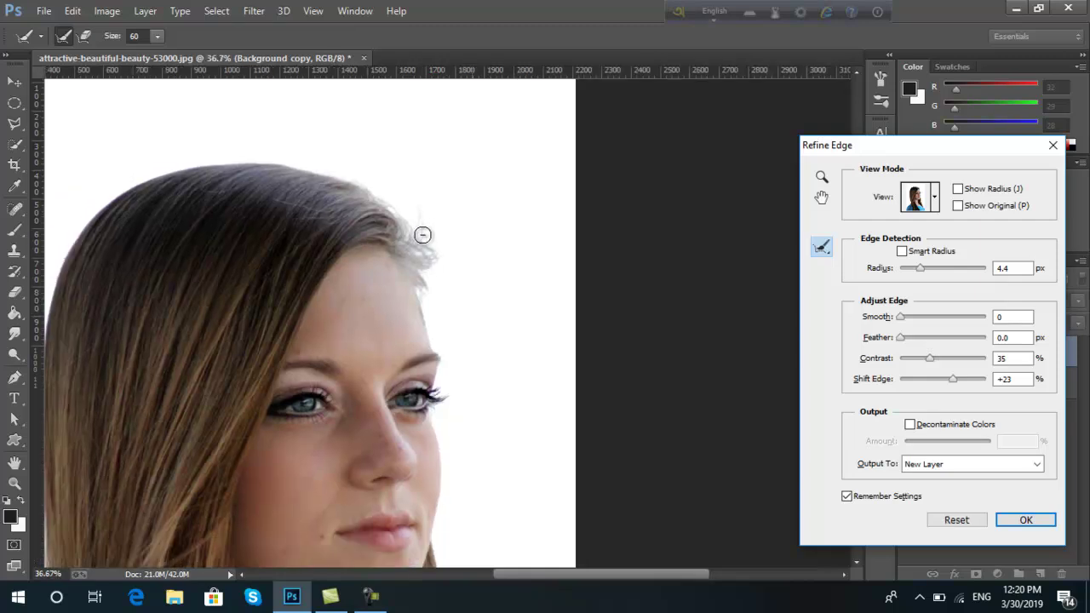
scroll(419, 233, "down", 2)
scroll(421, 238, "down", 2)
scroll(446, 291, "down", 1)
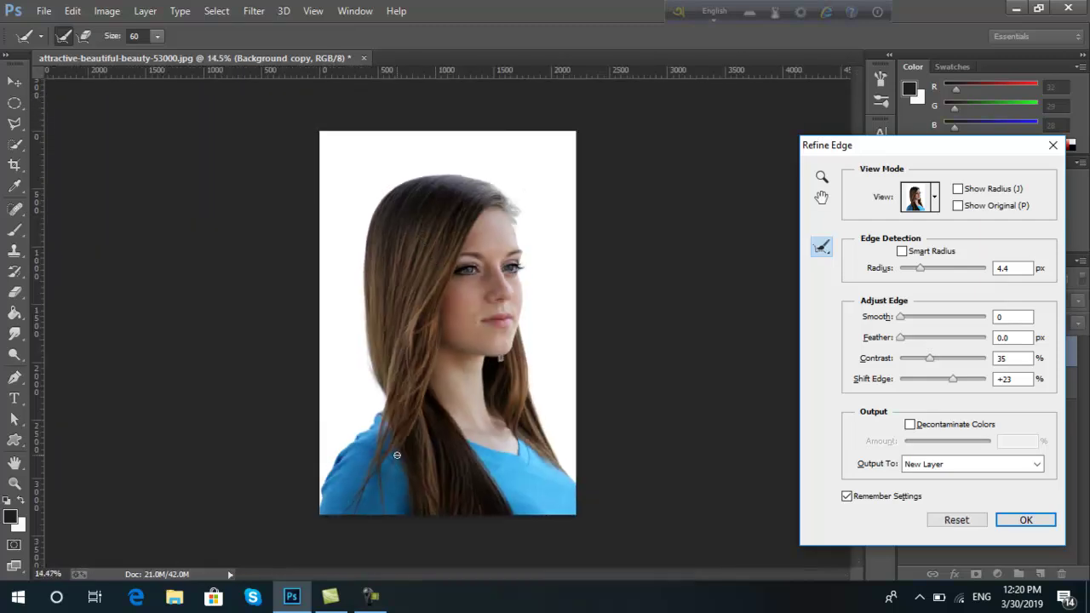
scroll(397, 455, "up", 2)
scroll(396, 458, "up", 2)
scroll(394, 460, "up", 2)
scroll(394, 460, "down", 2)
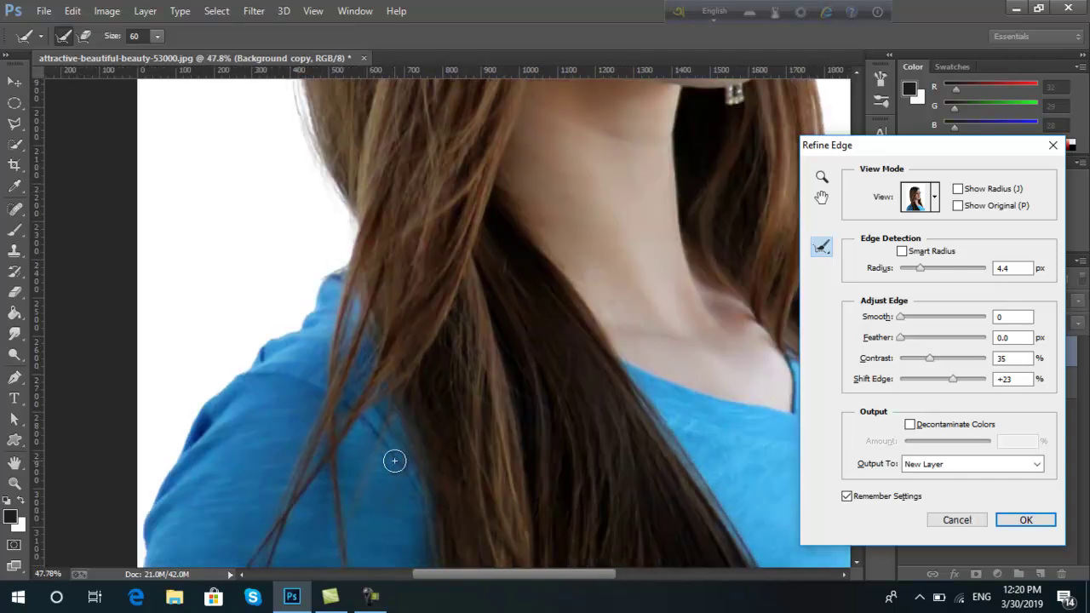
scroll(395, 461, "down", 2)
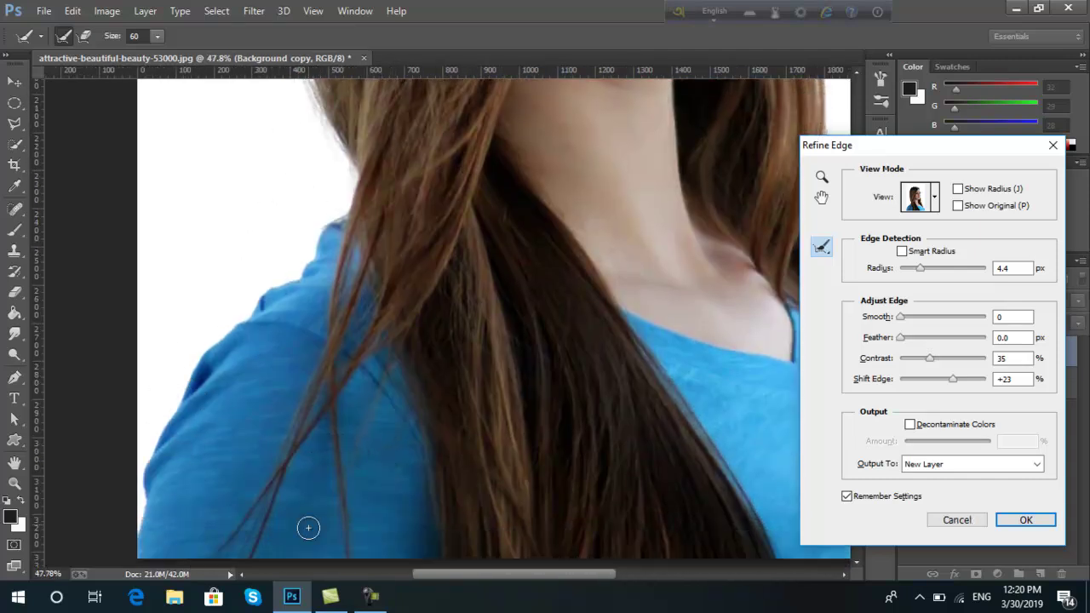
left_click_drag(538, 582, 631, 581)
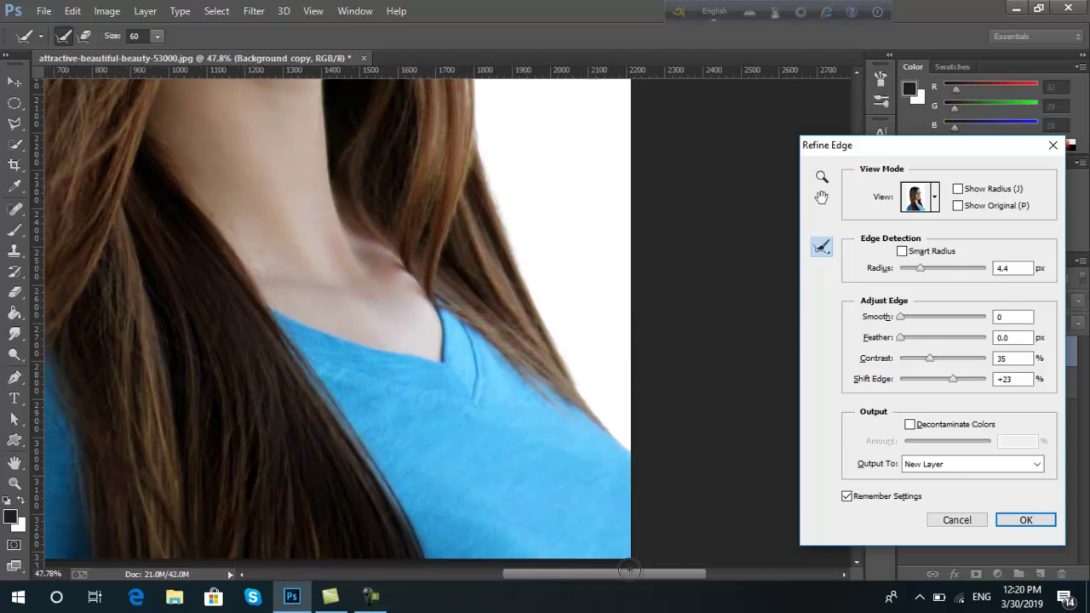
scroll(467, 276, "up", 3)
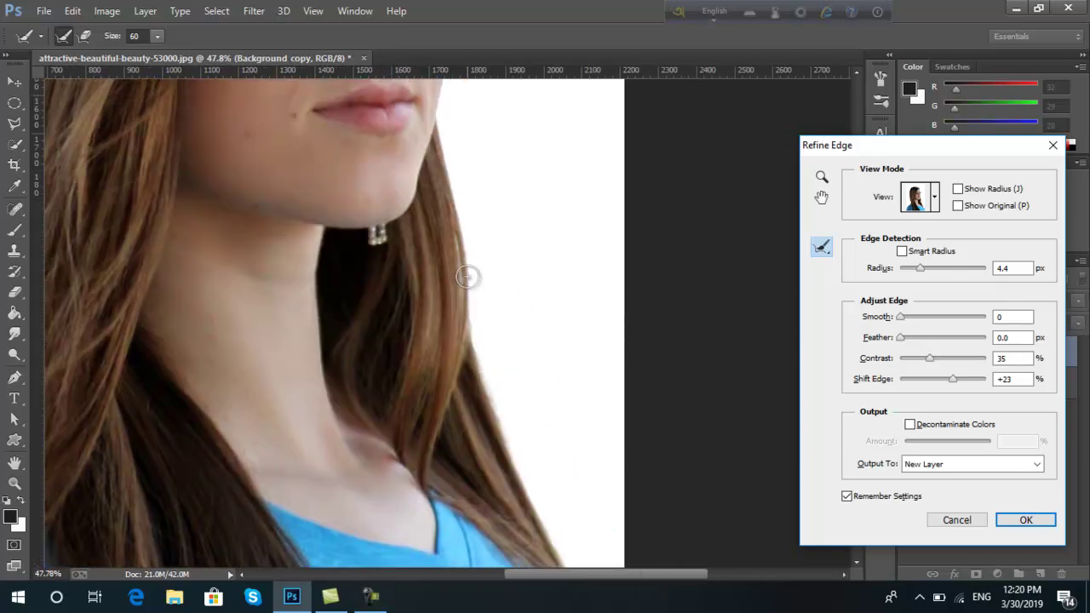
scroll(467, 276, "up", 3)
scroll(467, 276, "up", 3)
scroll(467, 276, "up", 3)
scroll(467, 276, "up", 3)
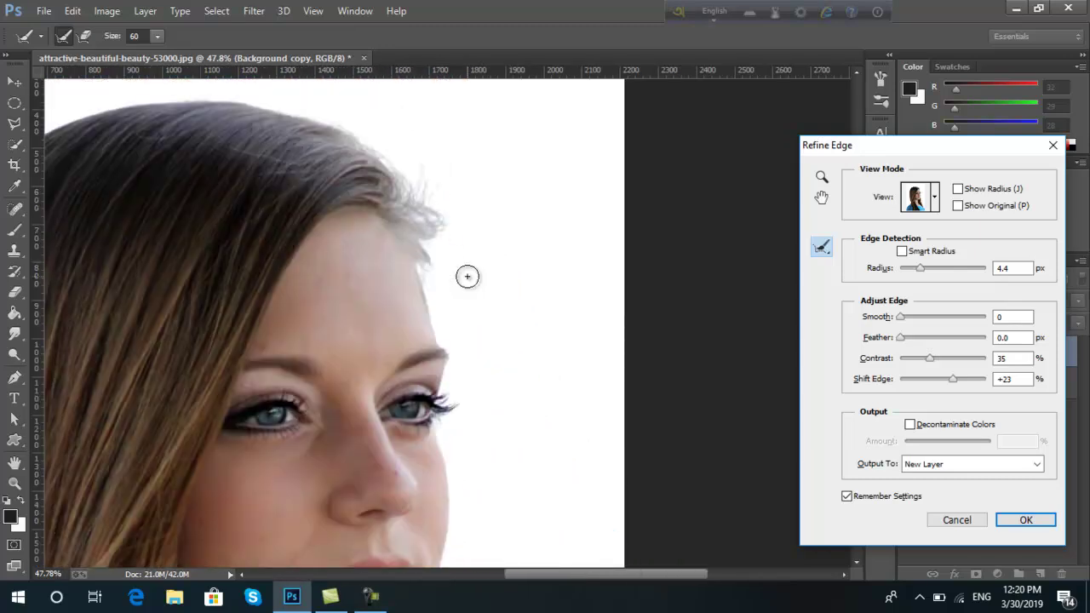
scroll(467, 276, "down", 2)
scroll(467, 276, "down", 2)
scroll(467, 276, "down", 2)
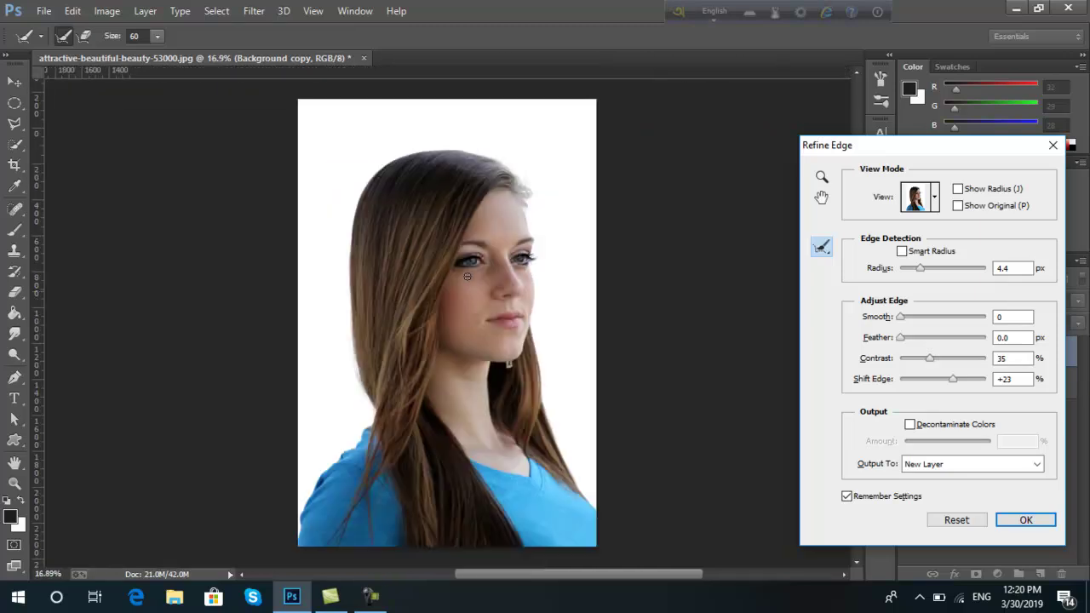
Keep Output To on New Layer, preview On White, and apply the refined edge
left_click(970, 474)
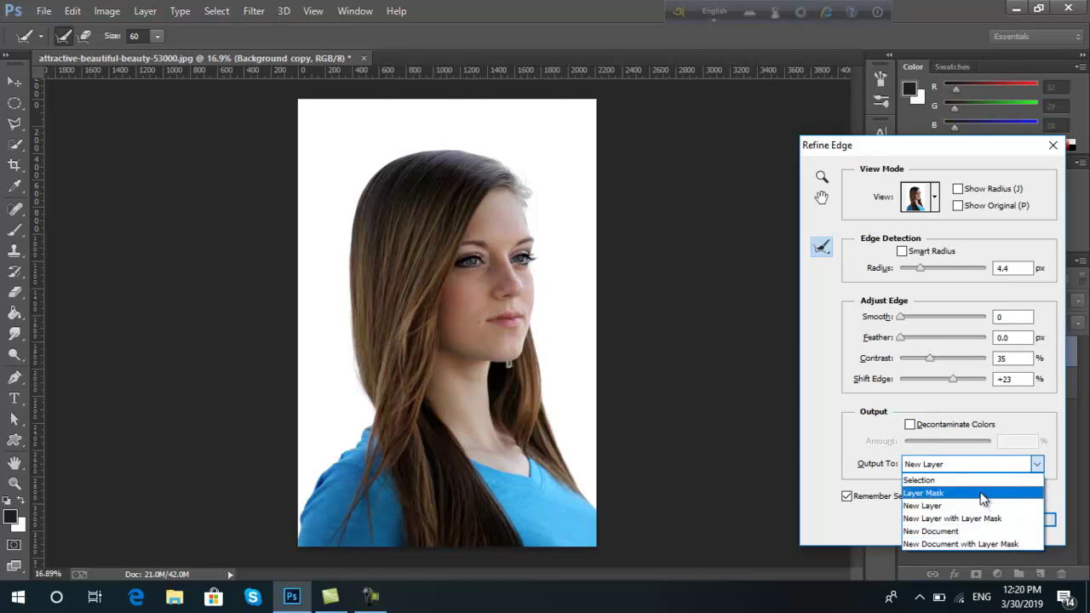
left_click(982, 509)
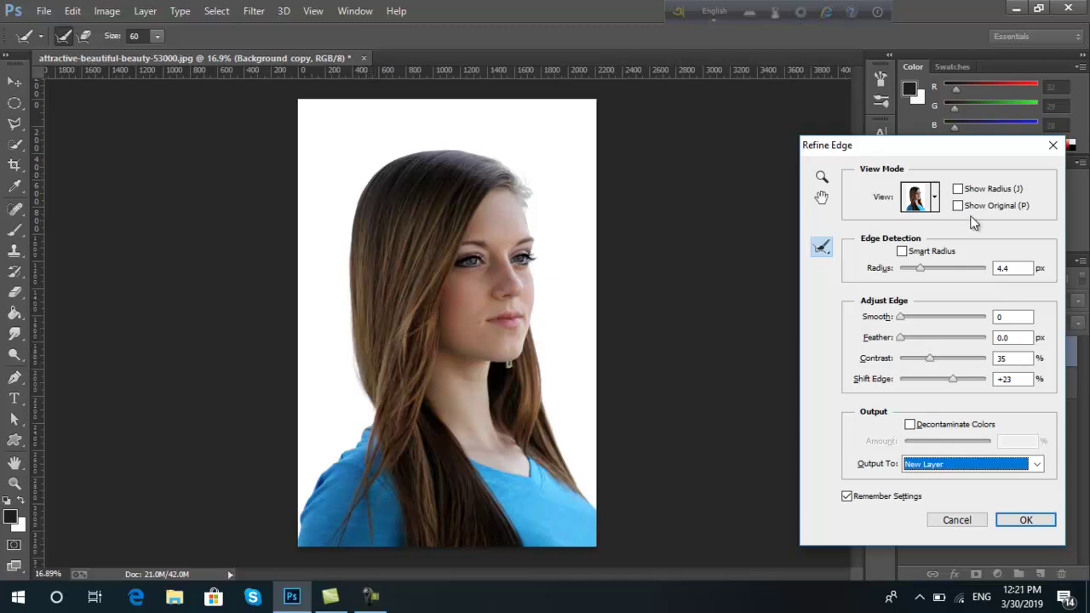
left_click(937, 199)
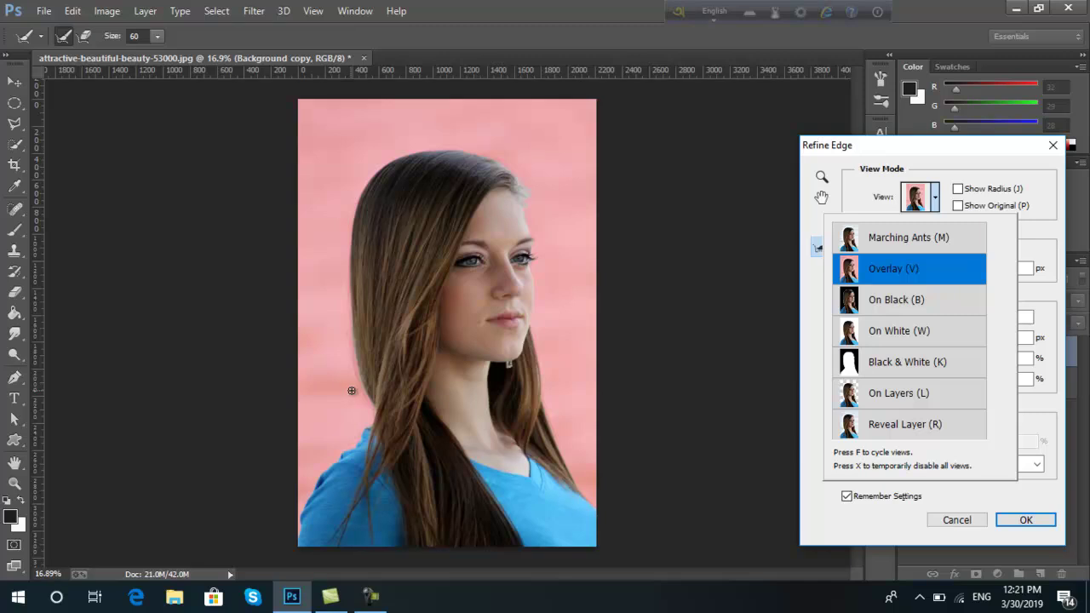
left_click(931, 333)
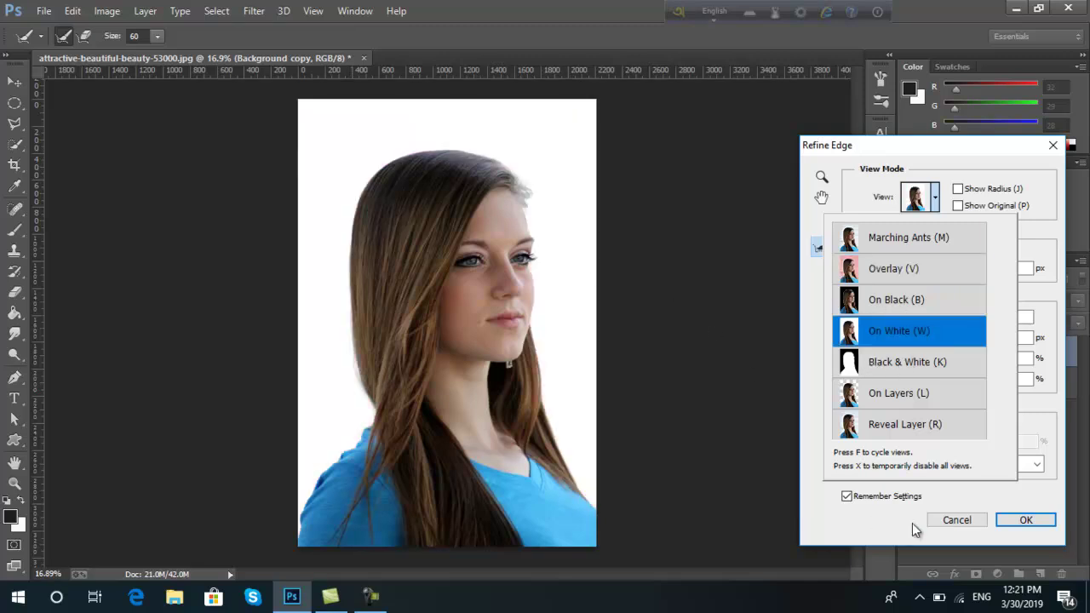
left_click(1027, 520)
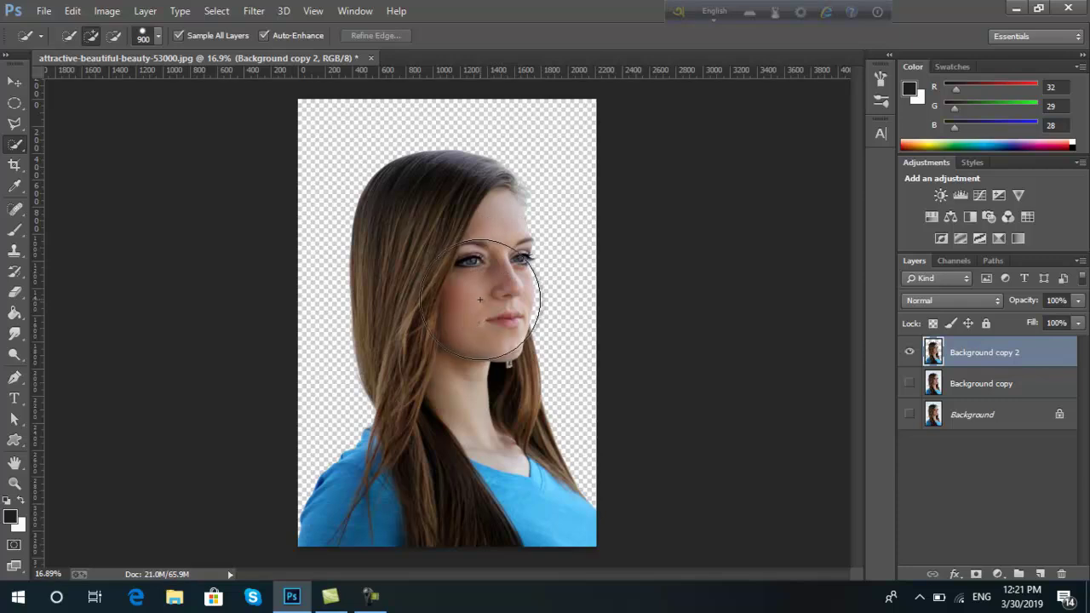
Open the blue grunge texture image from the video folder
left_click(41, 12)
left_click(68, 43)
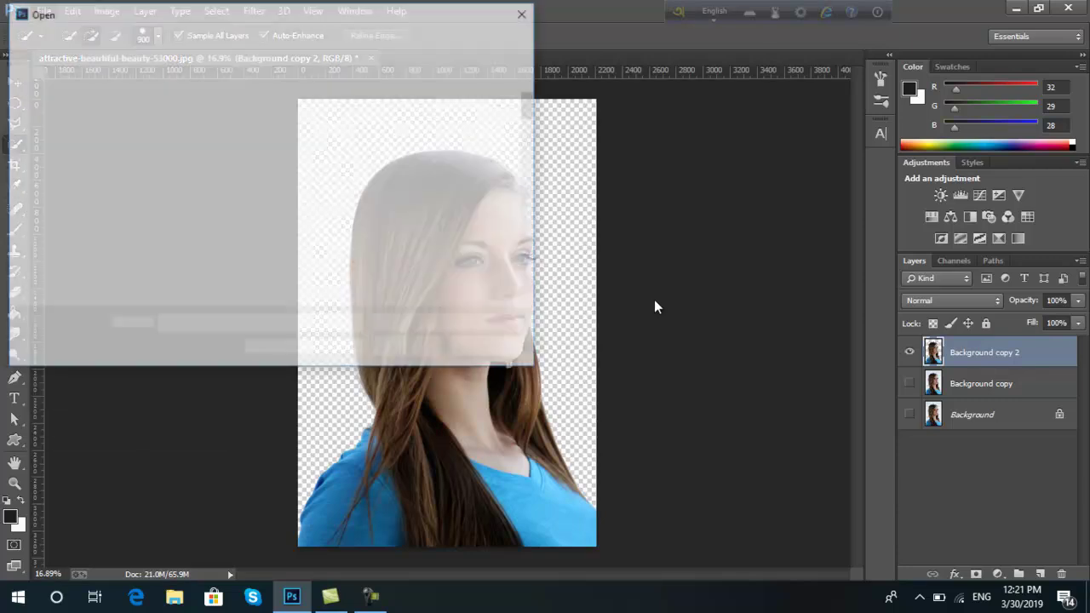
left_click(79, 37)
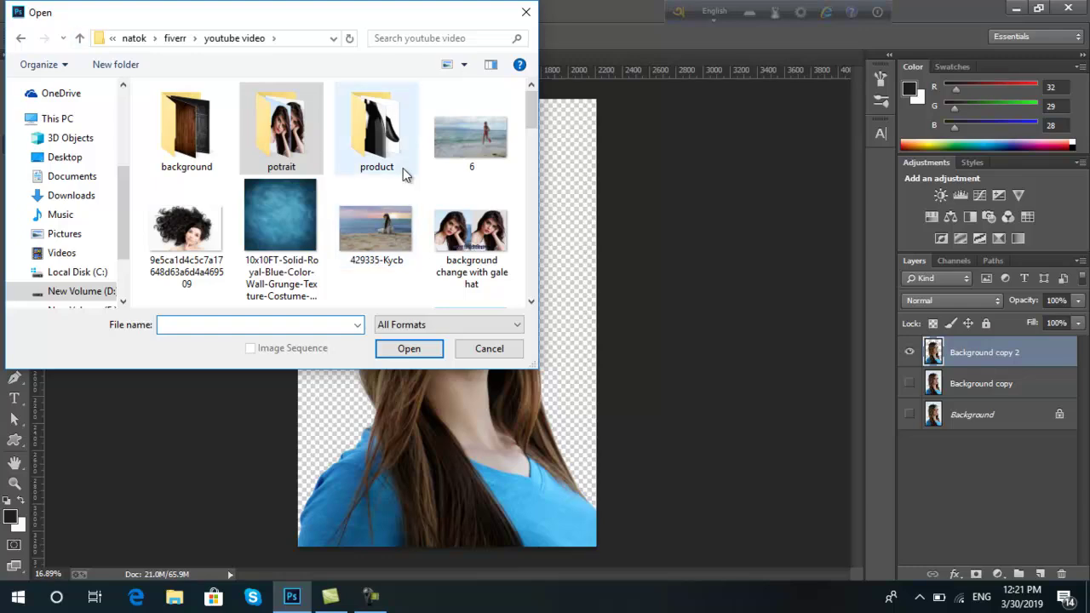
left_click(290, 222)
left_click(419, 348)
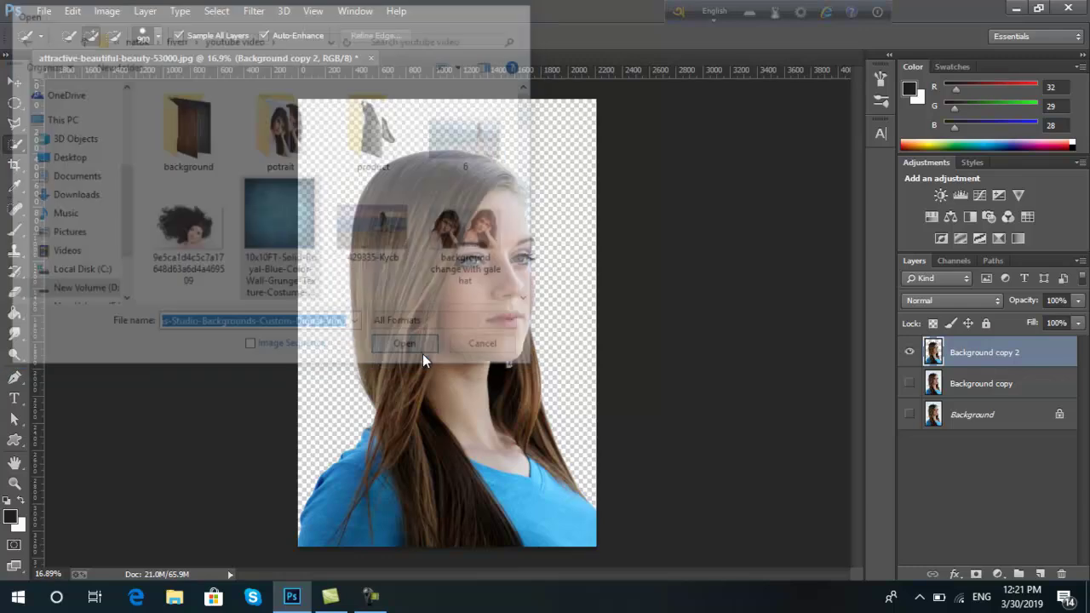
Drag the texture into the portrait, close its window, and stack Layer 1 below Background copy 2
left_click(16, 84)
left_click_drag(241, 278, 550, 286)
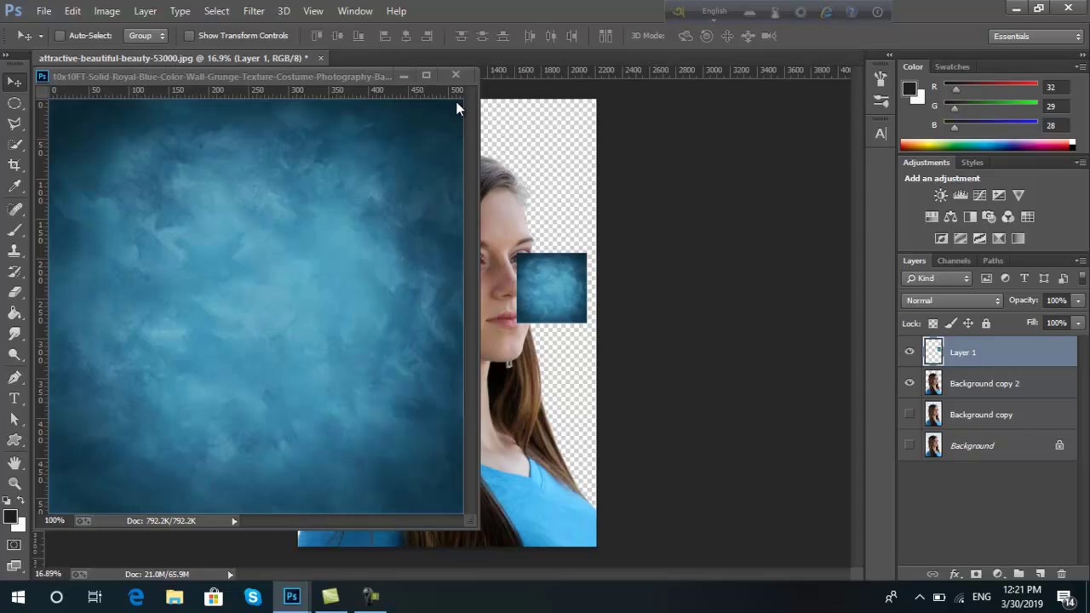
left_click(460, 75)
left_click_drag(567, 298, 449, 283)
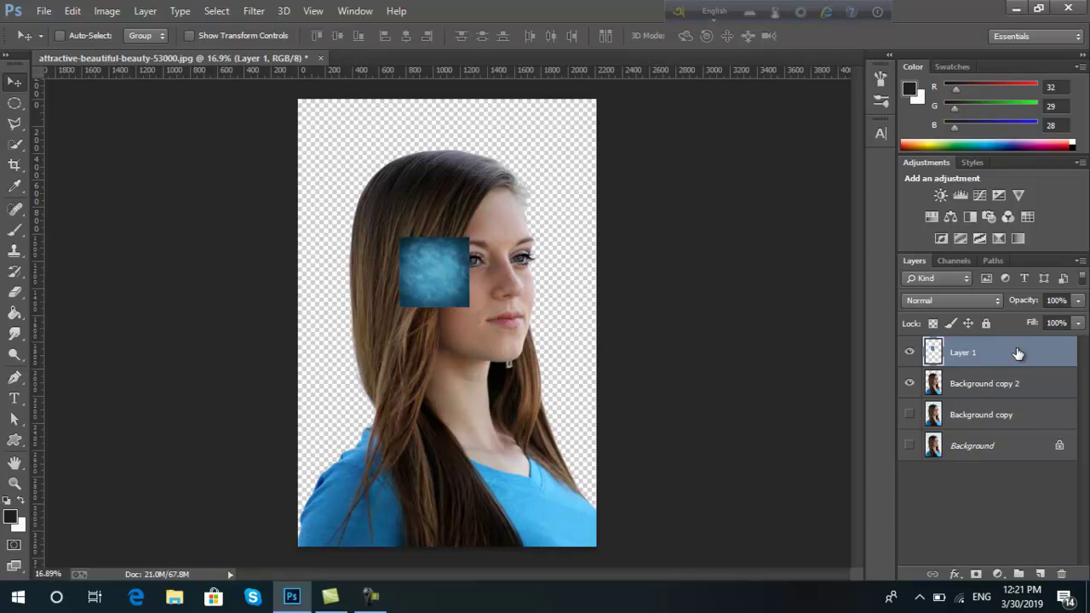
left_click_drag(1018, 353, 1019, 399)
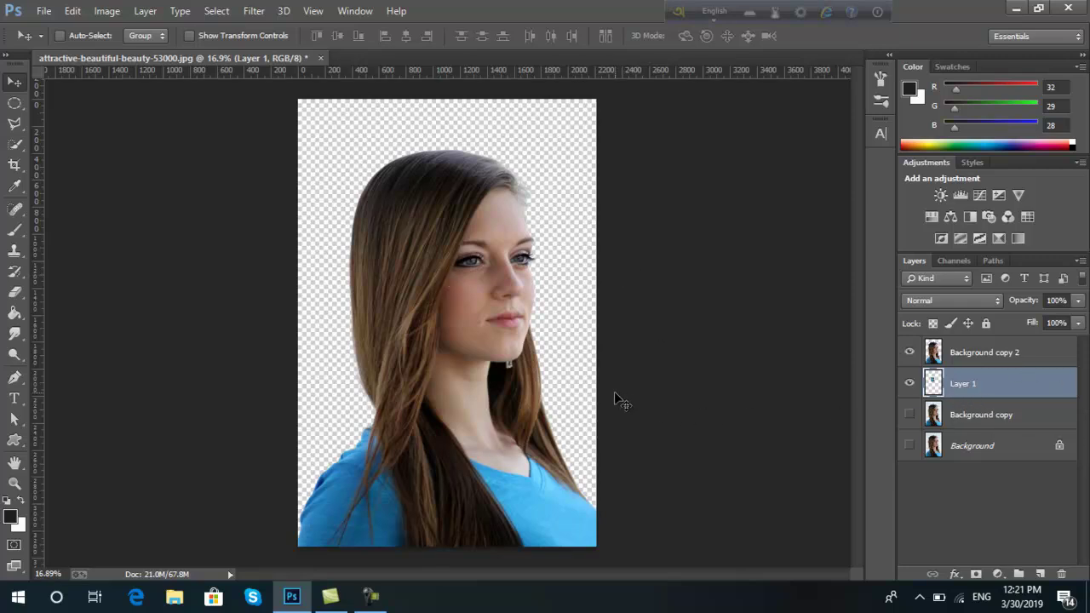
Free-transform Layer 1, stretching the blue texture to cover the whole canvas
key("ctrl+t")
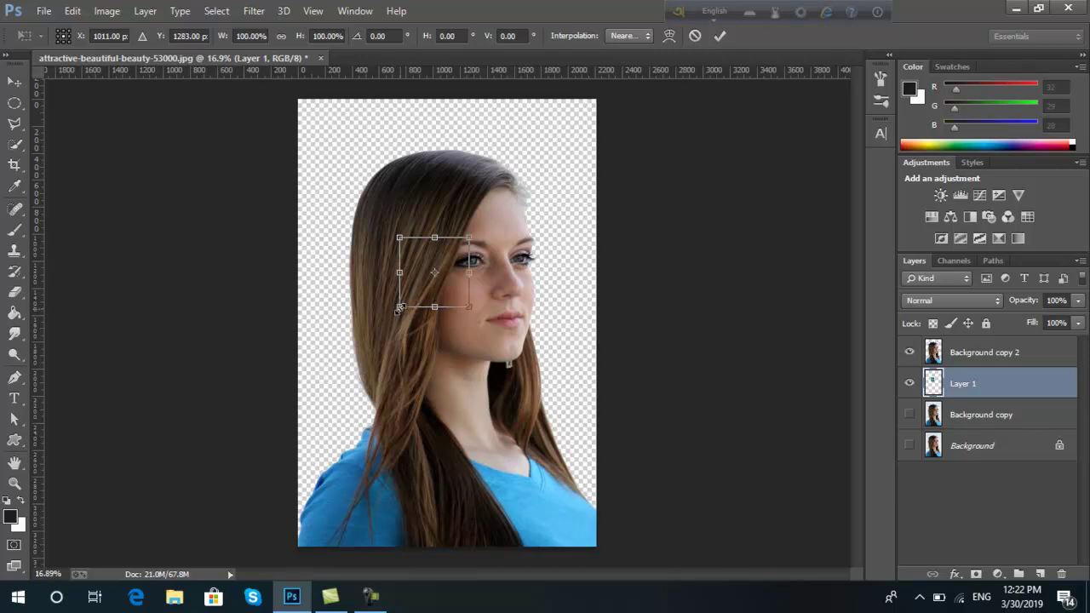
left_click_drag(400, 307, 315, 529)
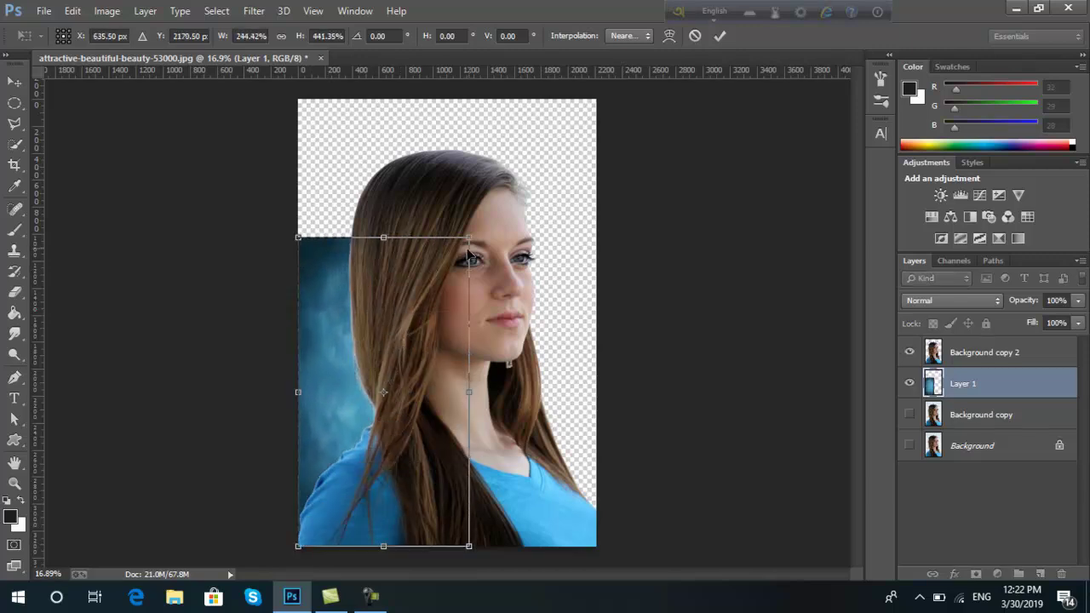
left_click_drag(469, 237, 598, 98)
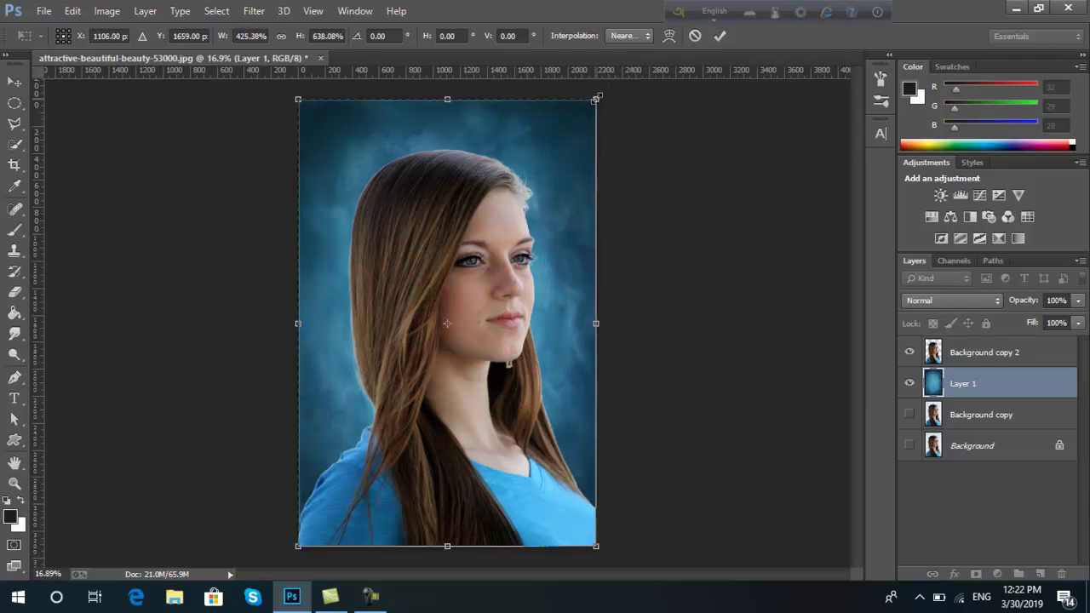
left_click(720, 35)
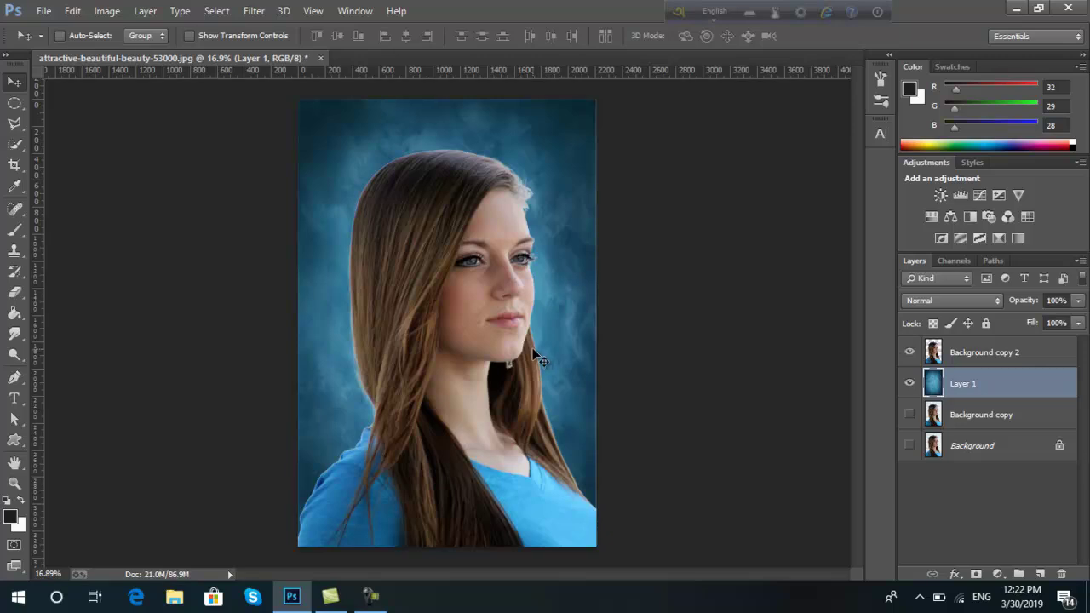
Open the blurred green forest image from the background folder
left_click(46, 15)
left_click(81, 42)
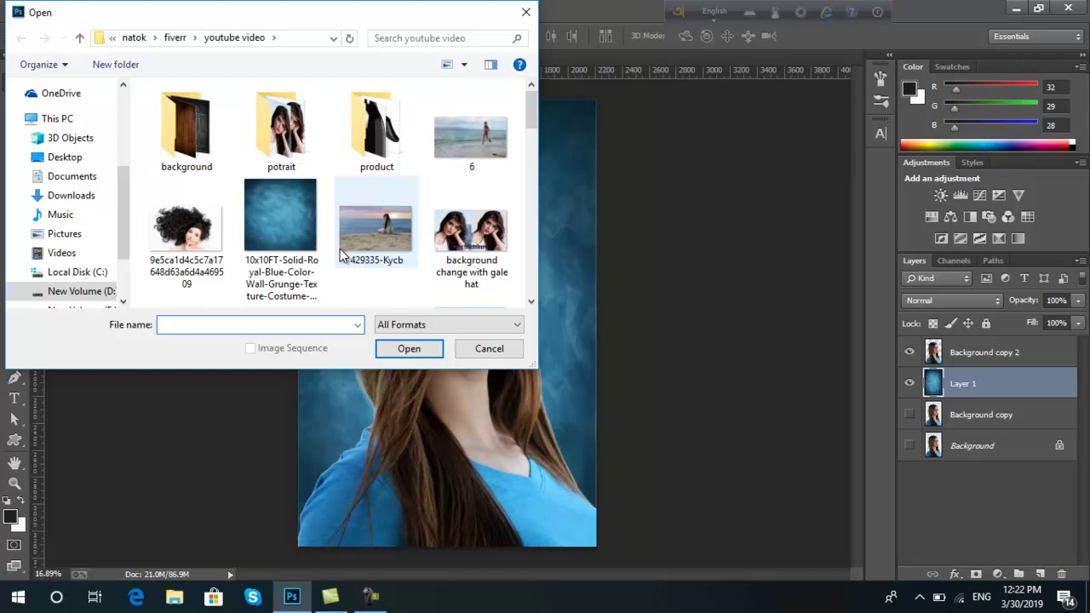
double_click(174, 133)
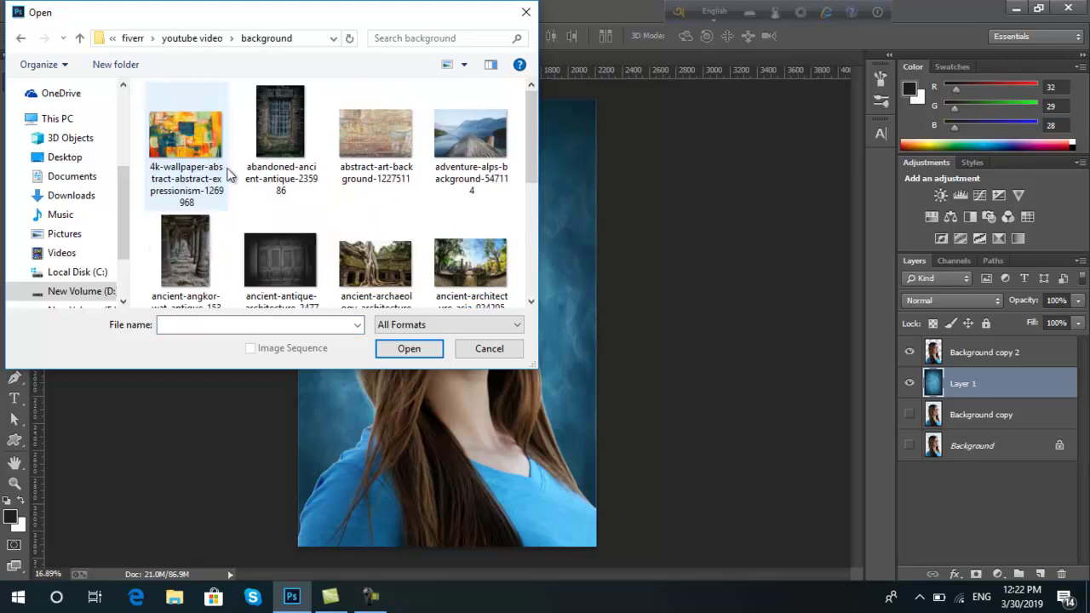
left_click(466, 138)
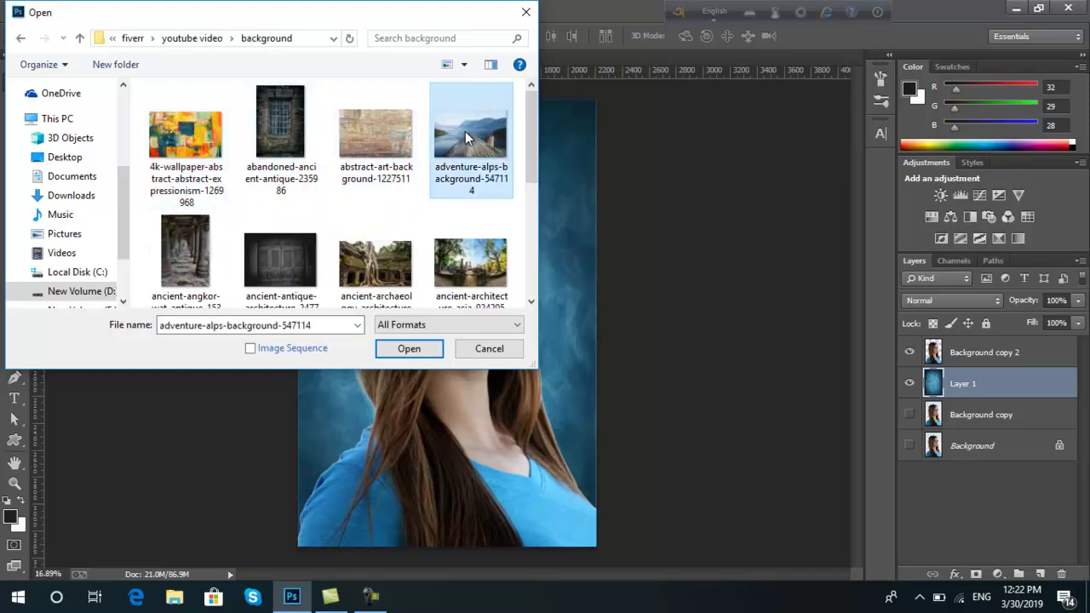
scroll(375, 238, "down", 3)
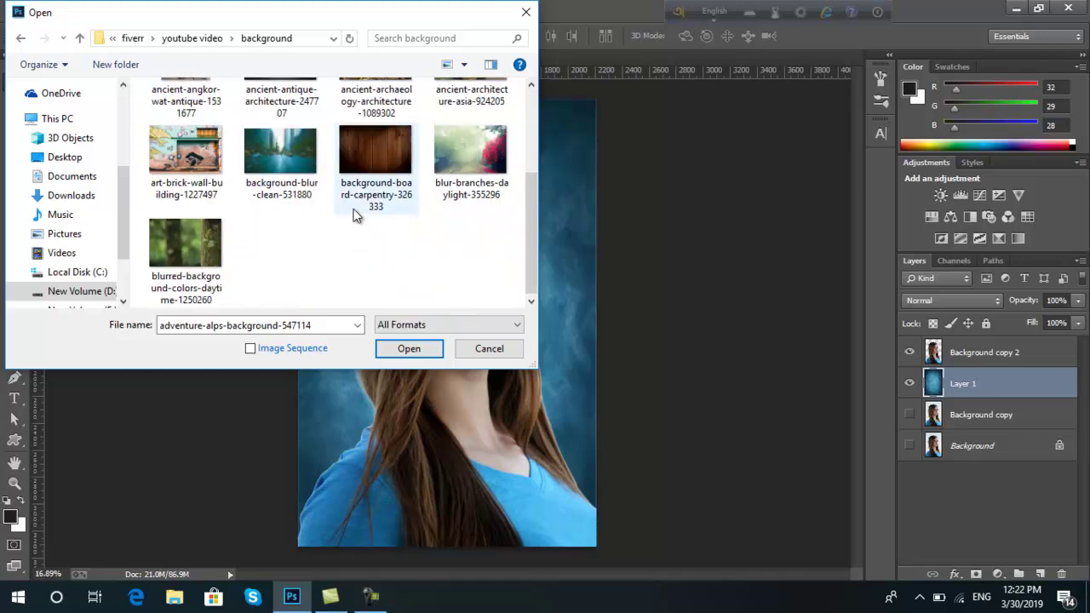
left_click(205, 244)
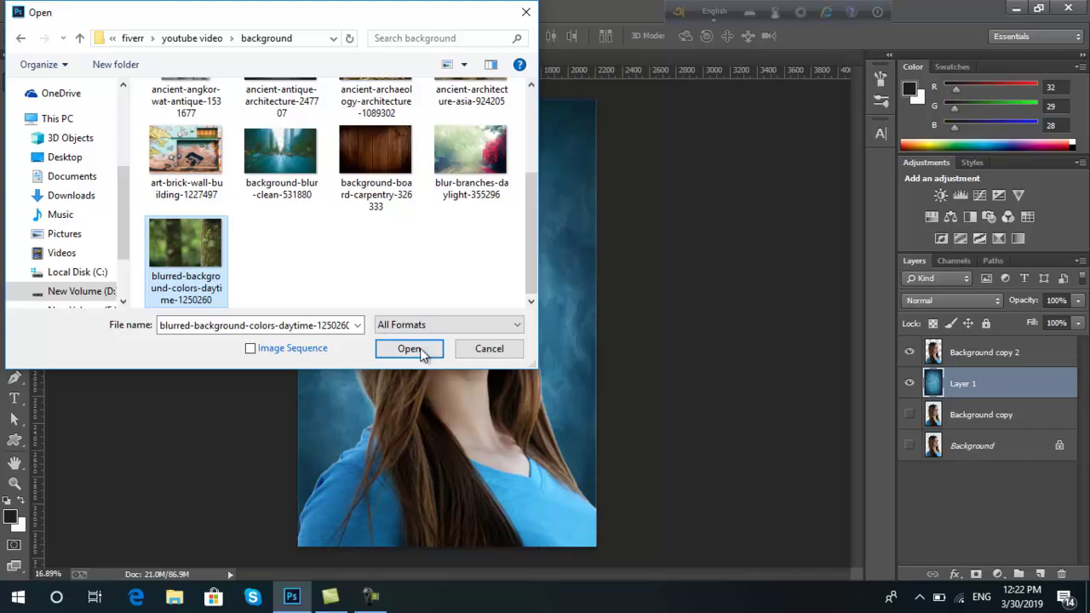
left_click(414, 348)
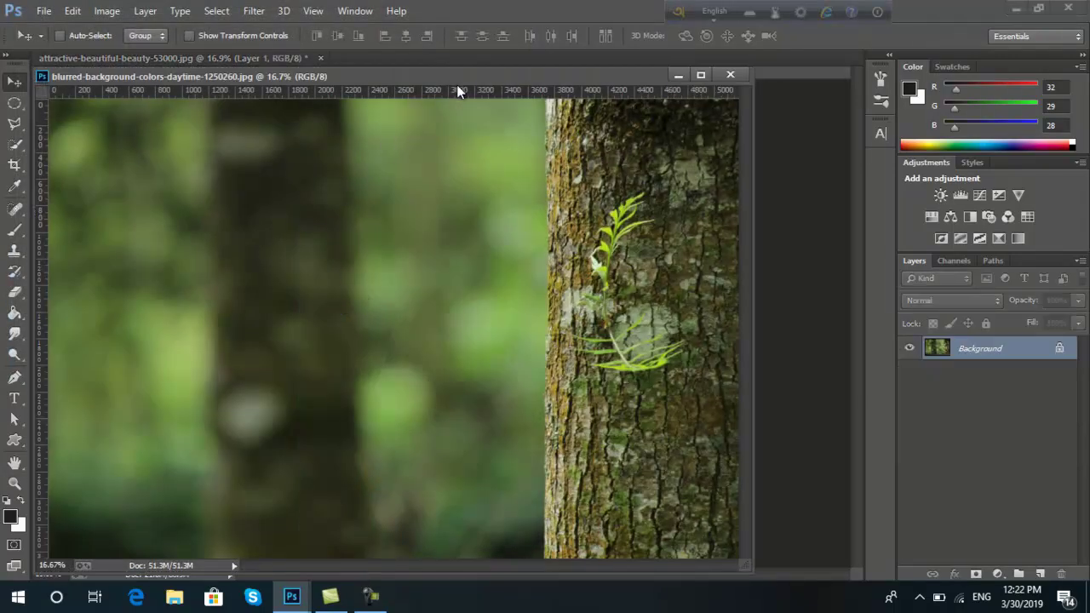
Drag the forest image into the portrait as Layer 2, then close the forest document
left_click_drag(456, 81, 275, 198)
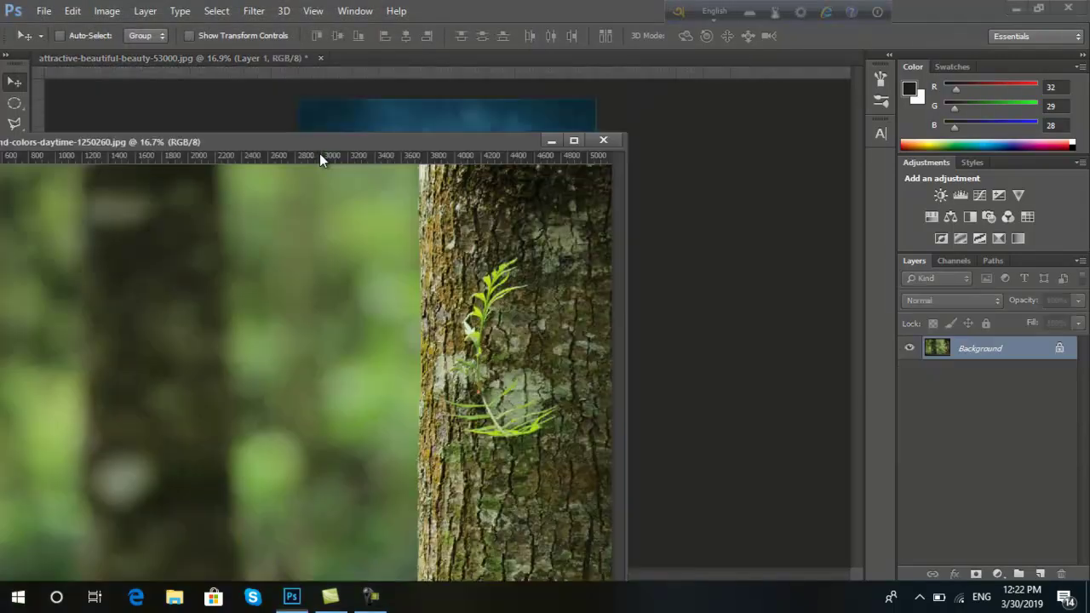
left_click_drag(513, 166, 515, 165)
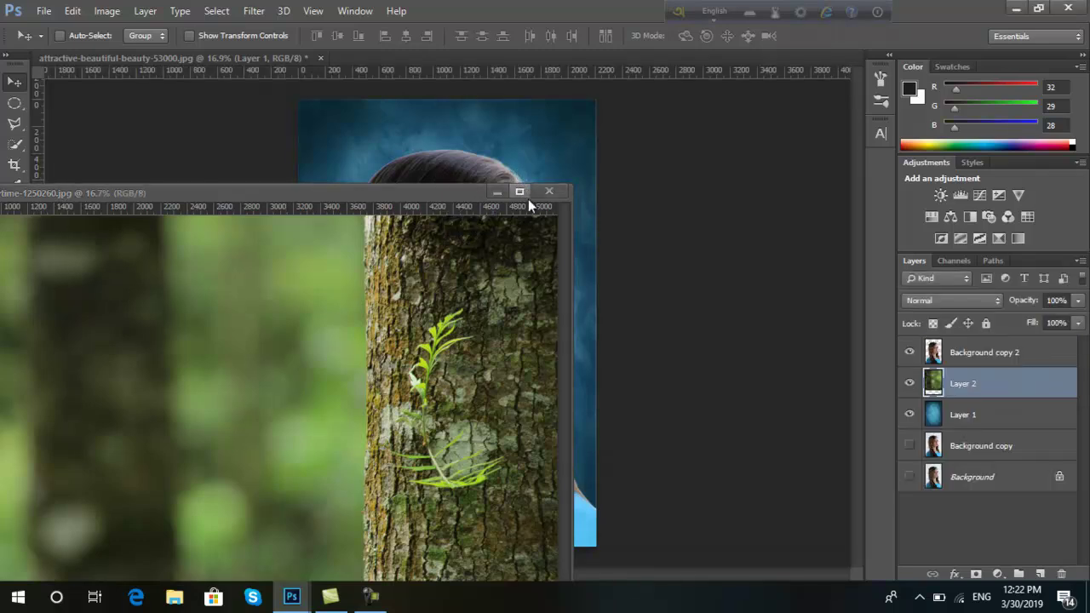
left_click(556, 195)
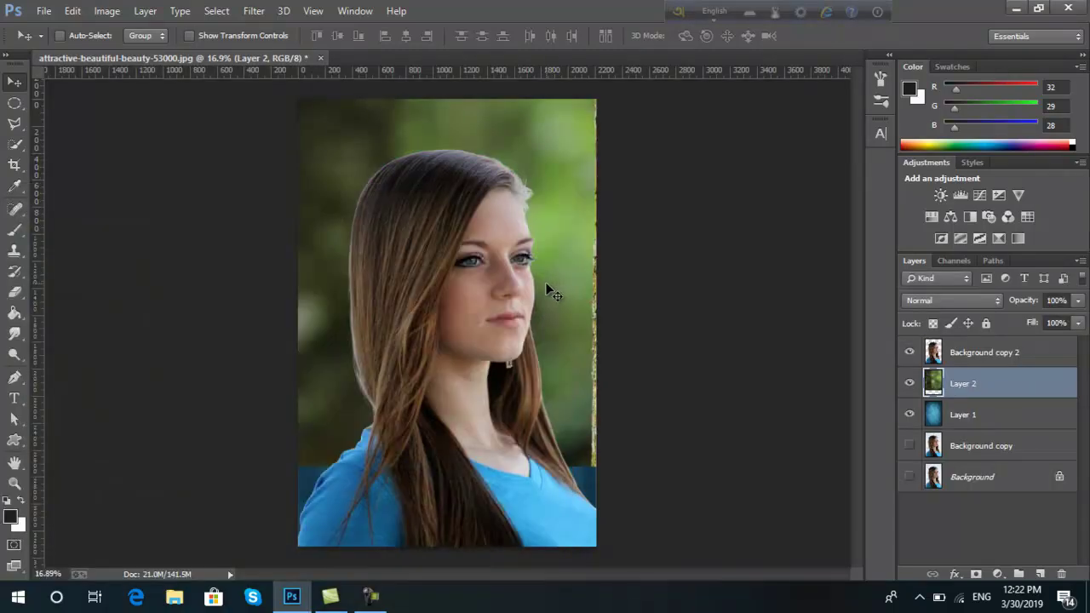
Scale forest Layer 2 down to about 93.52% and slide it so greenery fills the background
left_click_drag(543, 179, 560, 264)
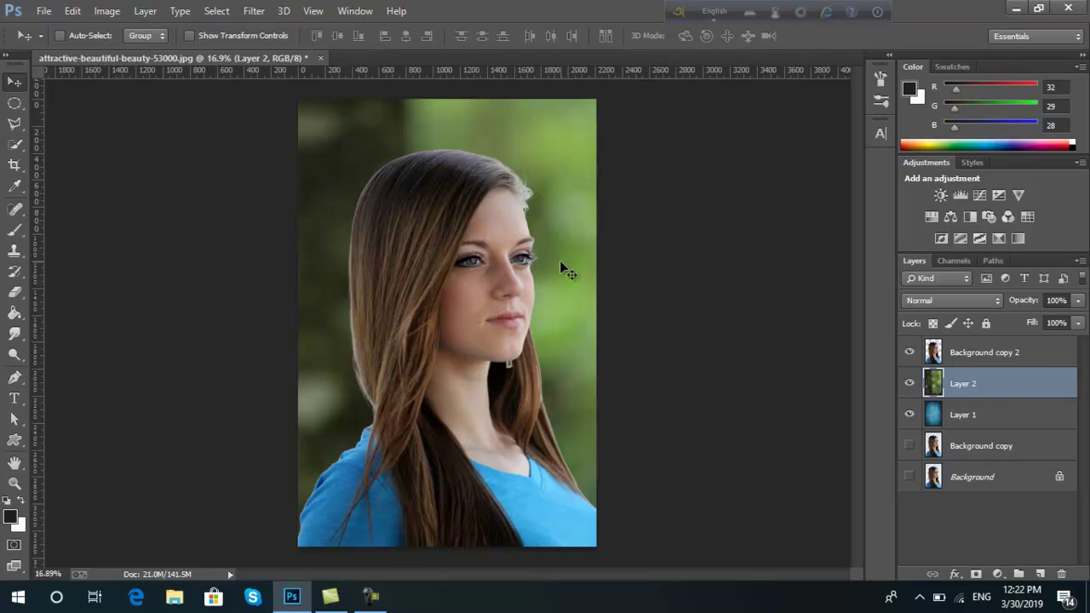
key("ctrl+t")
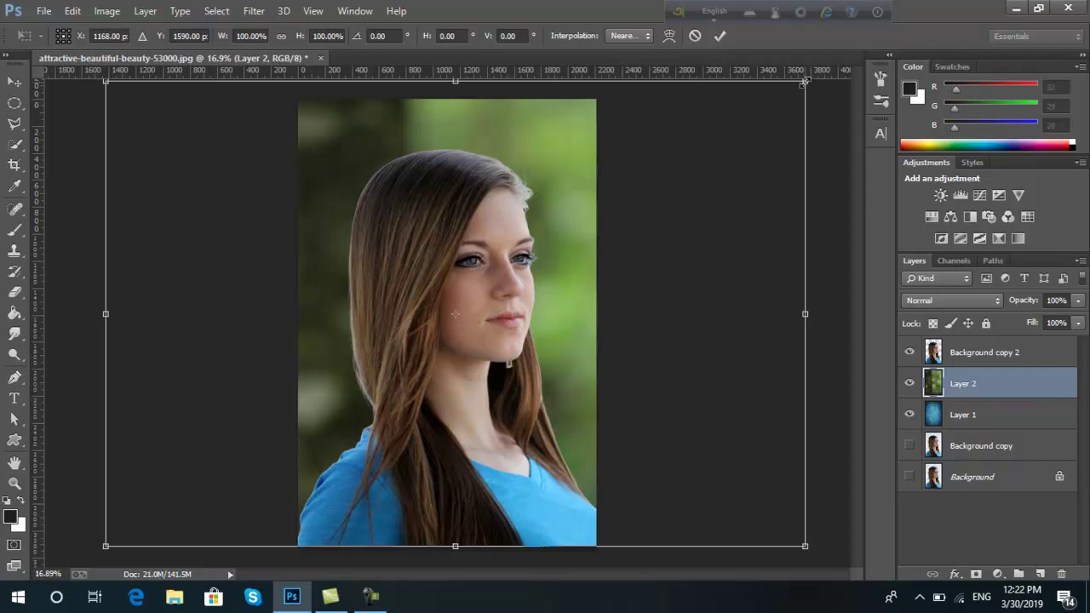
mouse_move(805, 83)
left_mouse_down()
mouse_move(773, 100)
mouse_move(782, 96)
left_mouse_up()
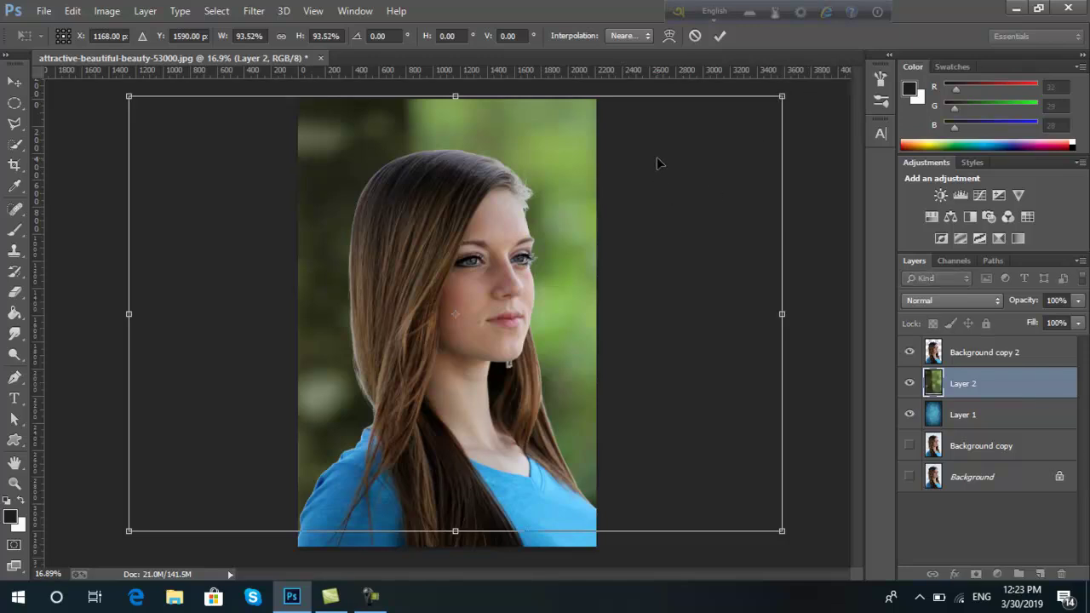
left_click(722, 36)
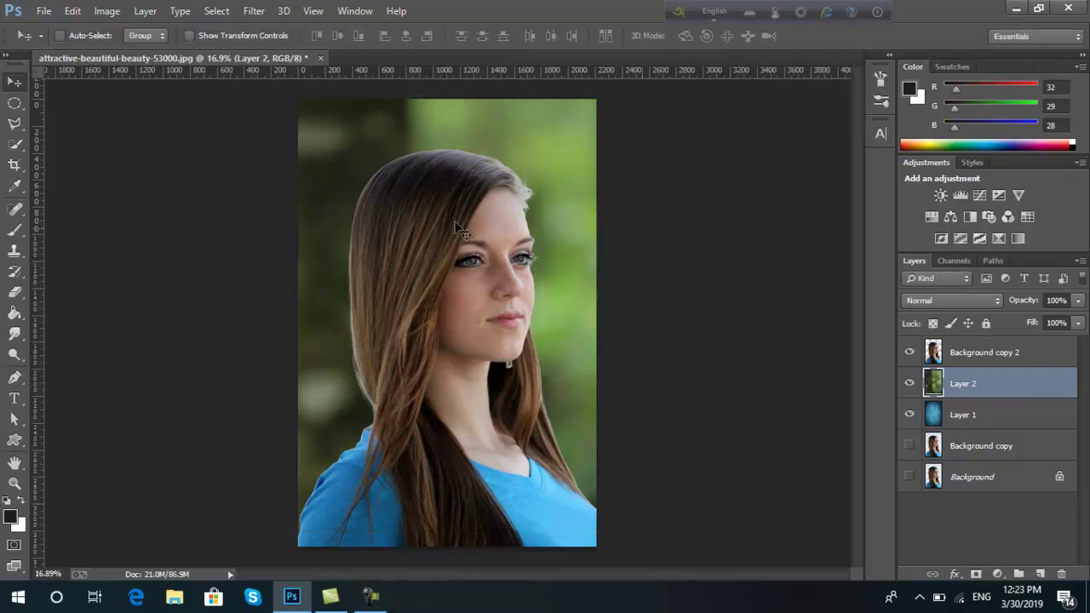
mouse_move(455, 315)
left_mouse_down()
mouse_move(182, 313)
mouse_move(663, 318)
mouse_move(599, 321)
left_mouse_up()
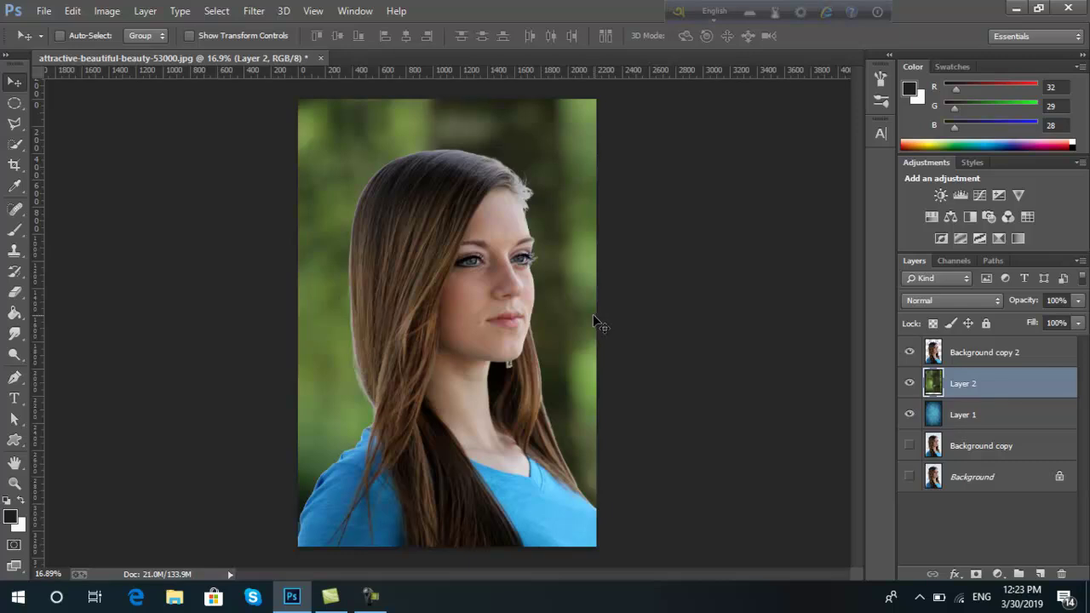